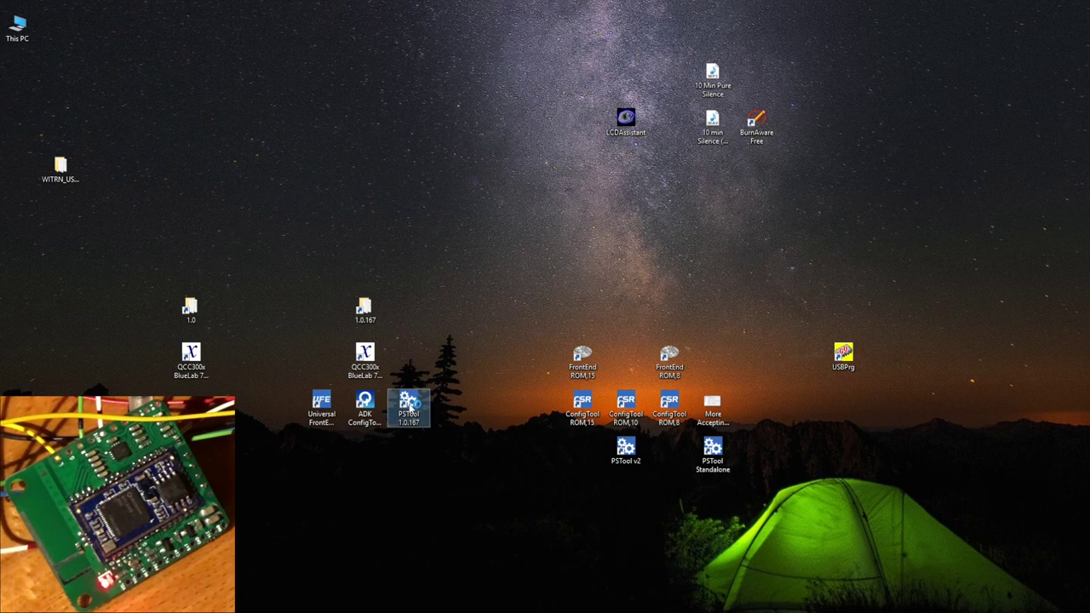
double_click(410, 406)
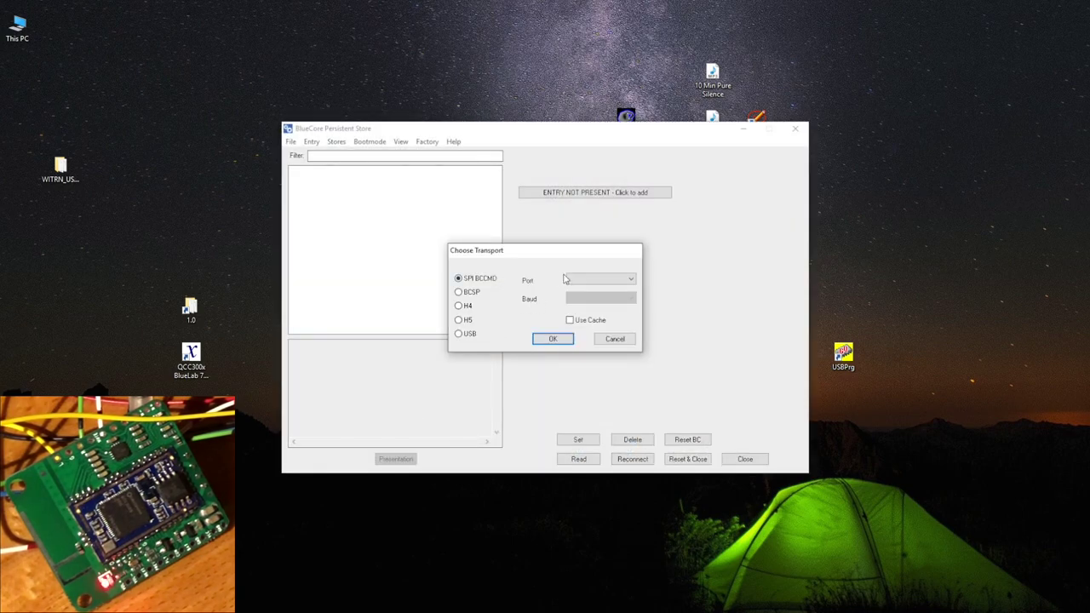
left_click(583, 279)
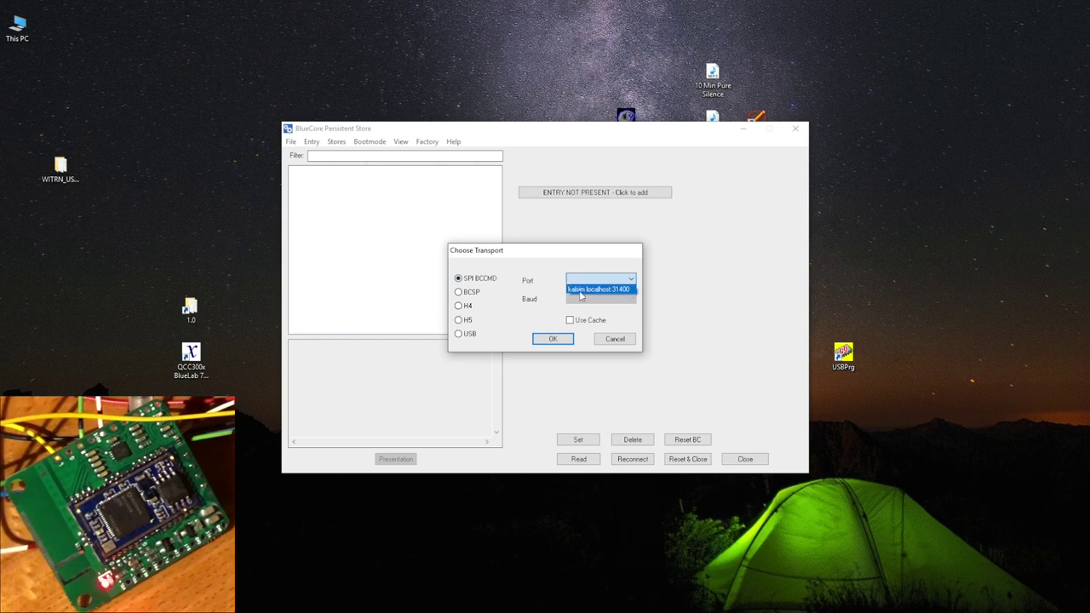
left_click(618, 340)
left_click(627, 339)
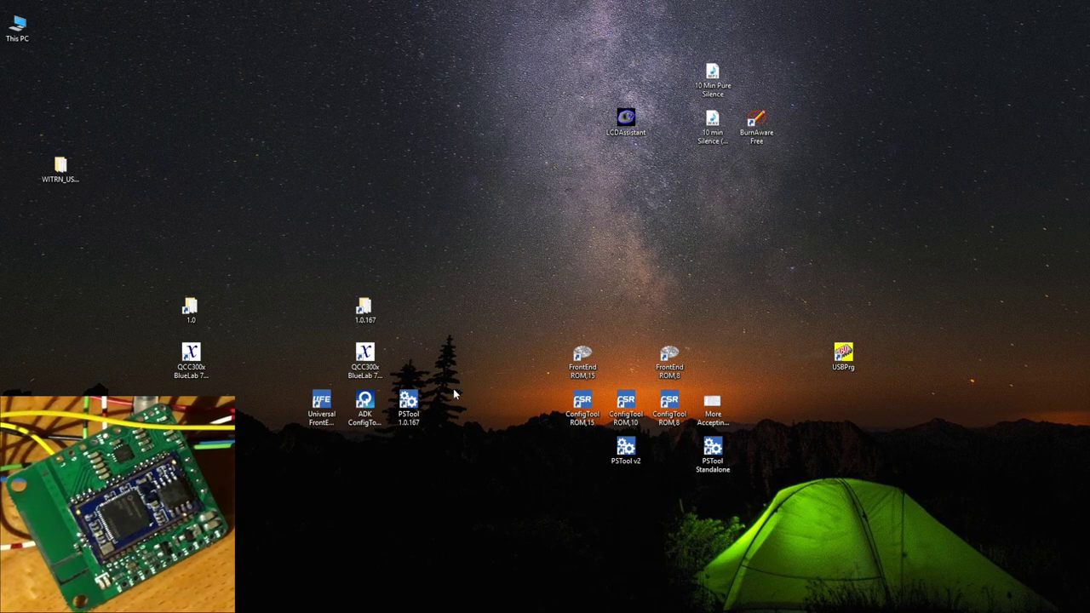
Step: Marquee-select and clear groups of desktop shortcuts, then refresh the Windows desktop
left_click_drag(499, 298, 235, 505)
left_click(235, 505)
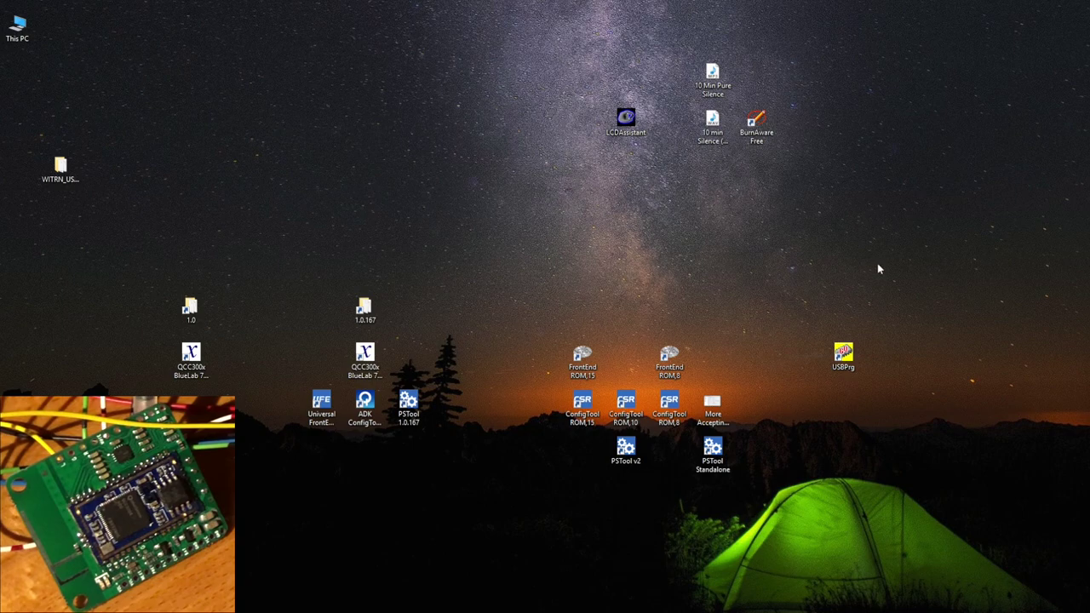
left_click_drag(877, 263, 4, 606)
left_click(152, 365)
right_click(153, 365)
left_click(204, 399)
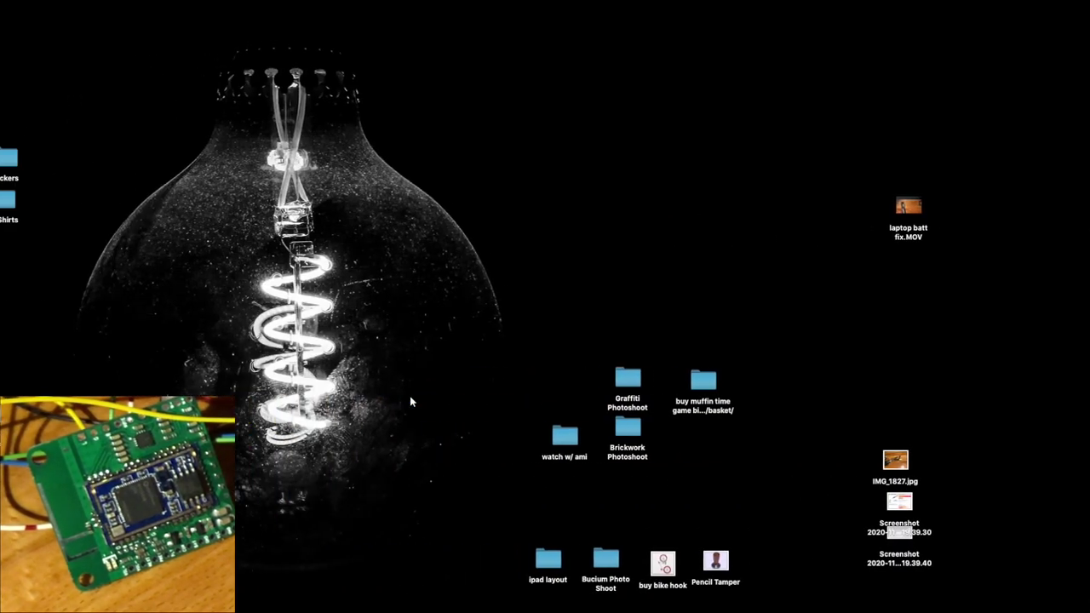
Step: Leave the VM and bring up the Windows 10 VM's USB settings under Ports
key("F4")
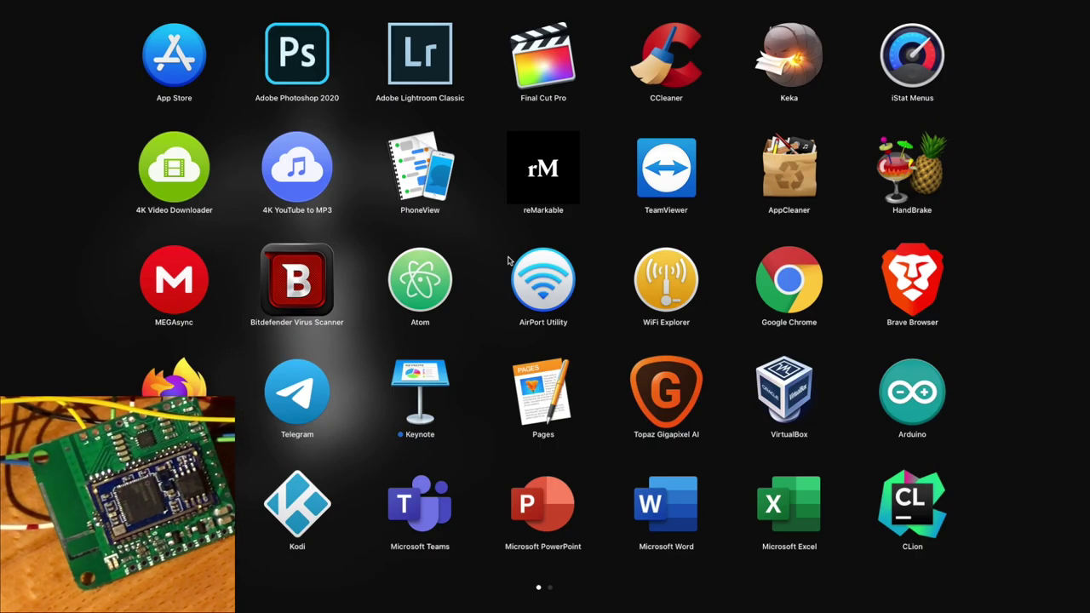
key("Escape")
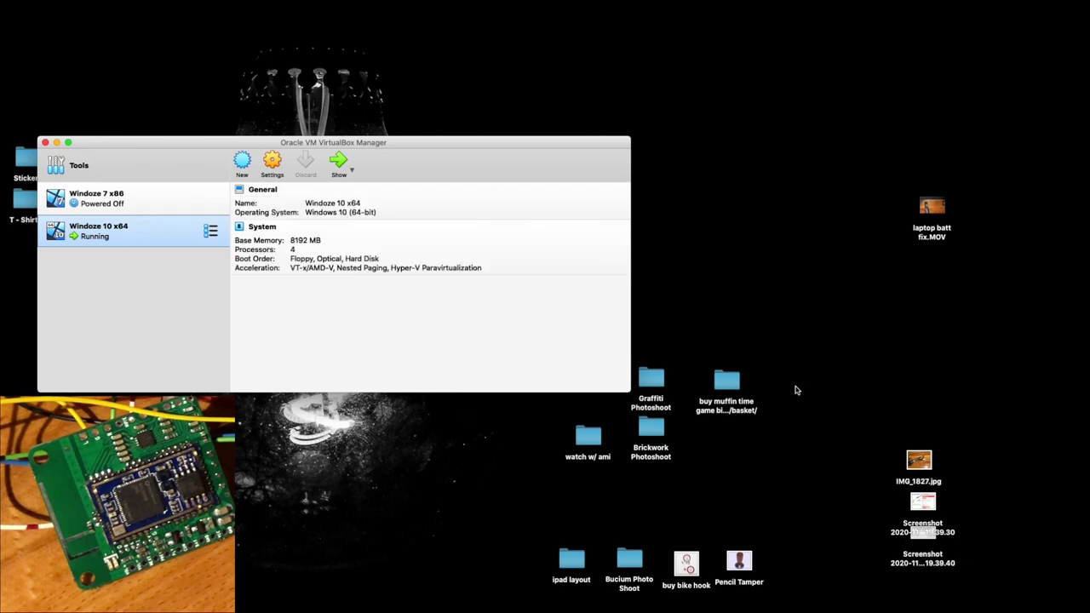
left_click(265, 160)
left_click(353, 124)
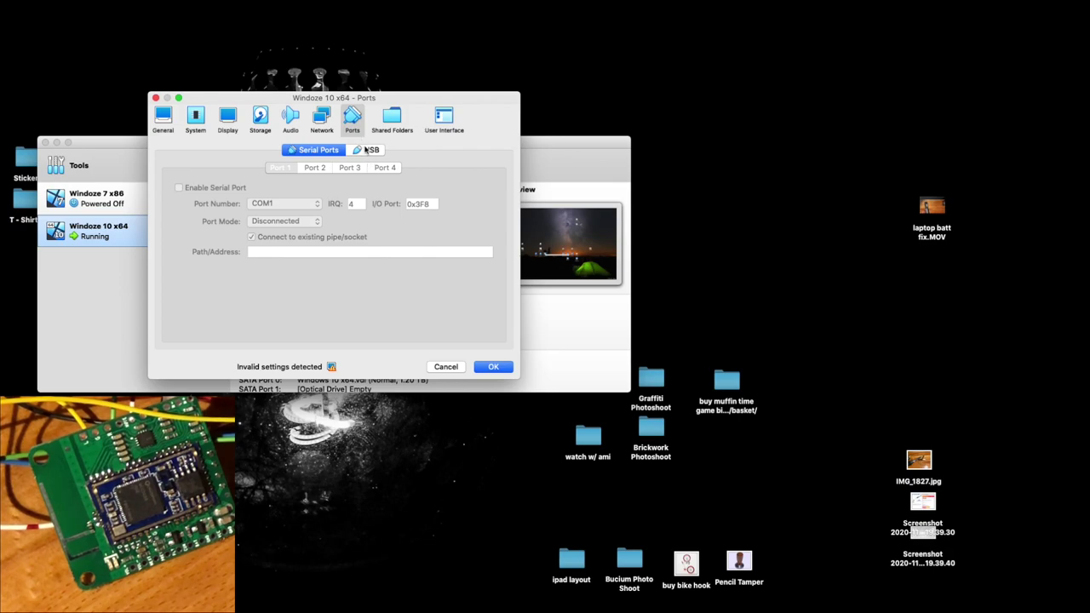
left_click(366, 150)
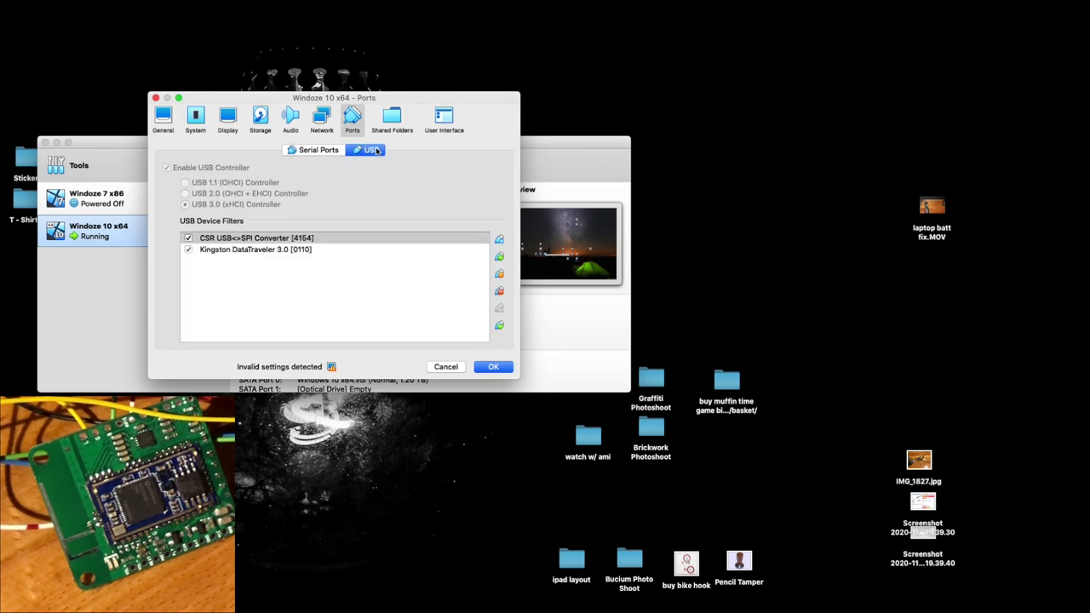
Step: Add a USB device filter for the CSR USB<>SPI Converter from the host device list
left_click(499, 257)
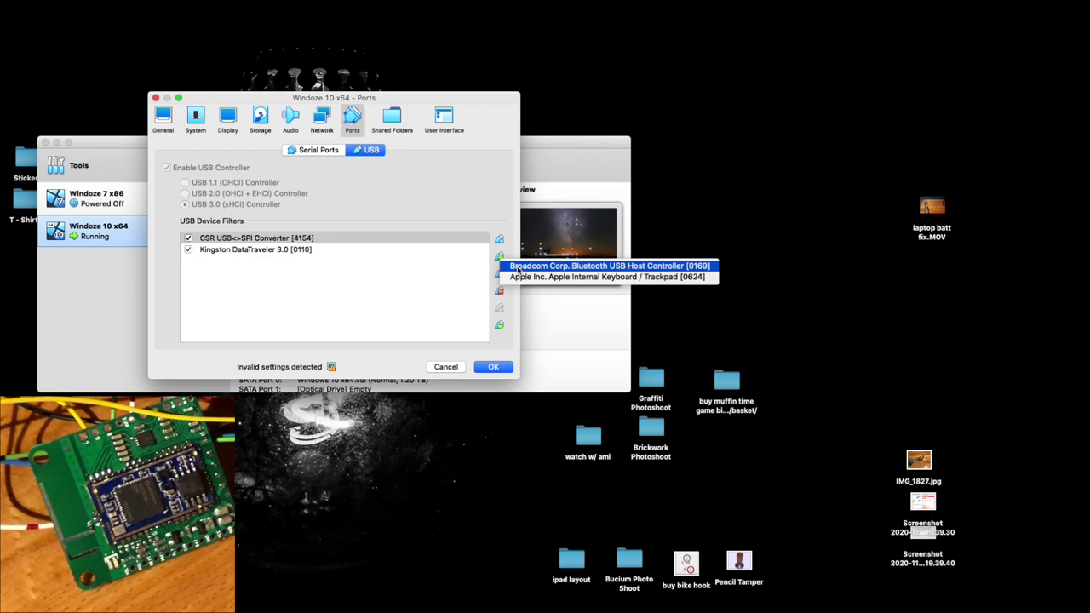
left_click(501, 230)
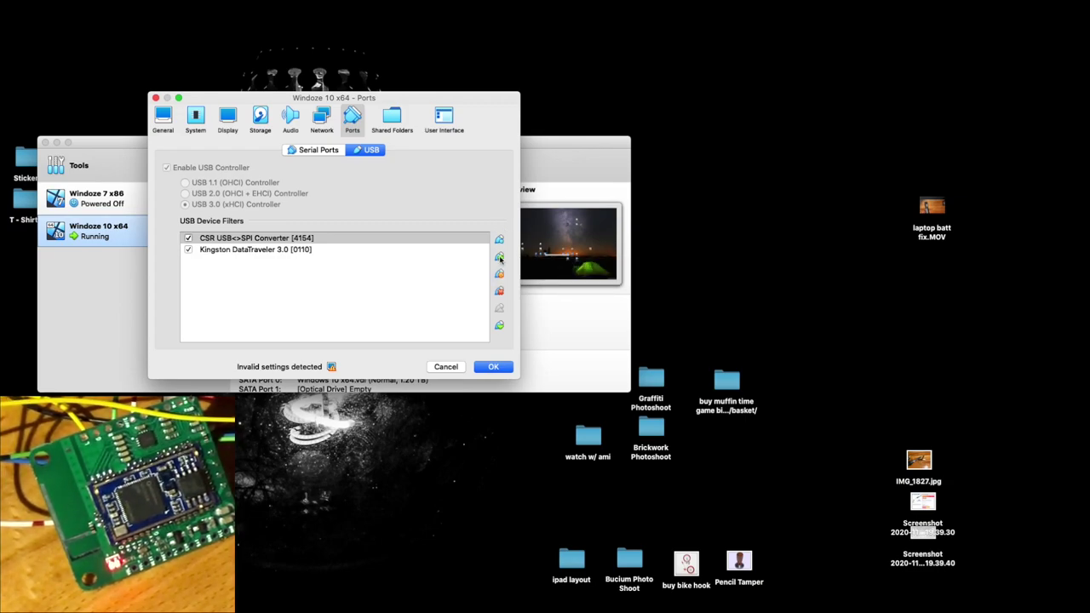
left_click(499, 257)
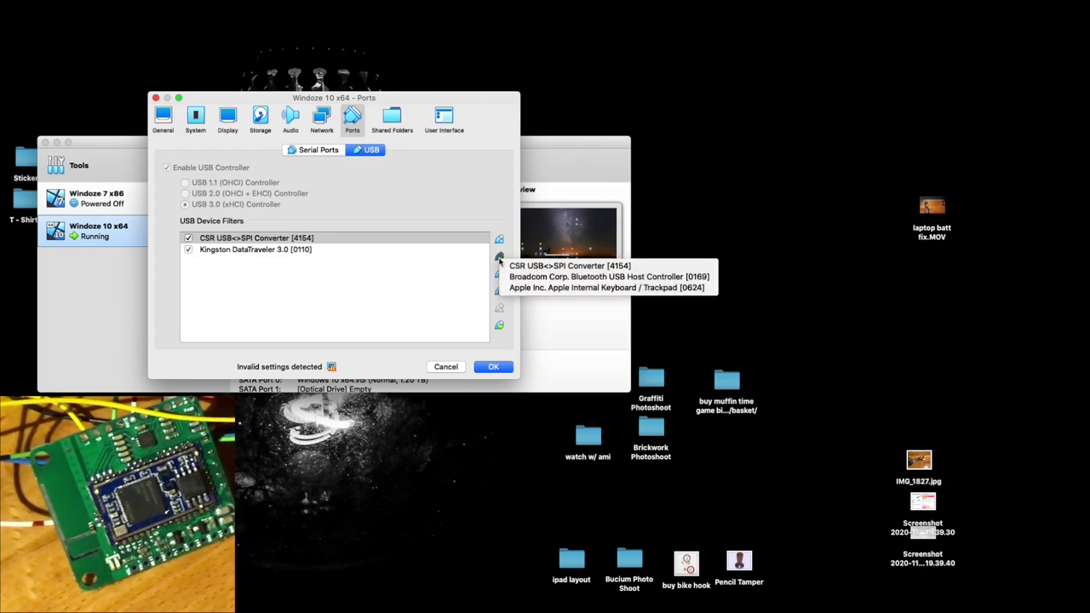
left_click(600, 266)
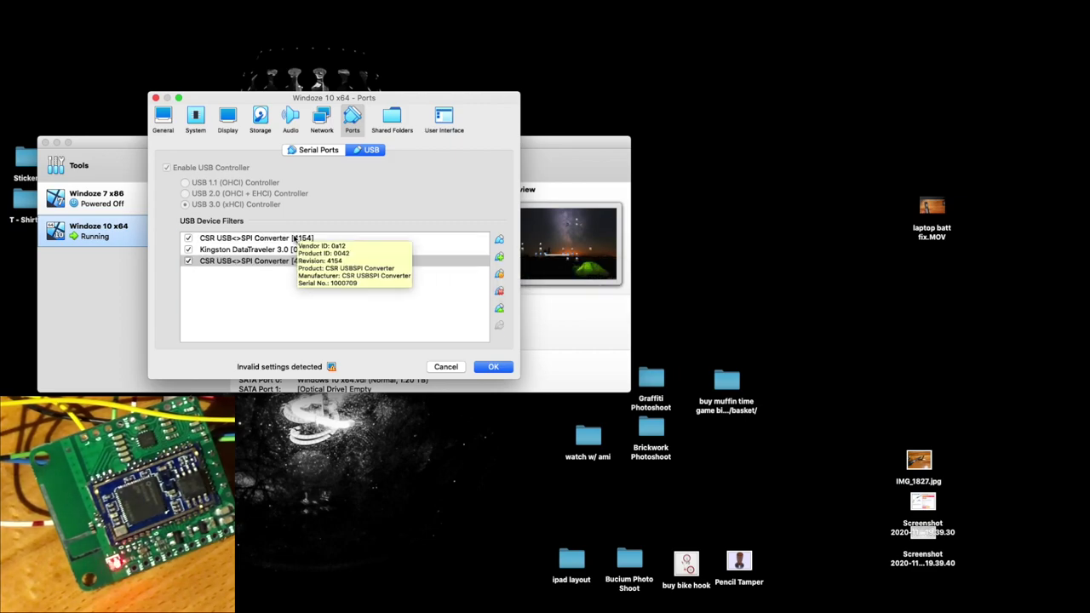
Step: Compare the CSR filters' details, save the USB settings, and return to the Windows VM
left_click(293, 239)
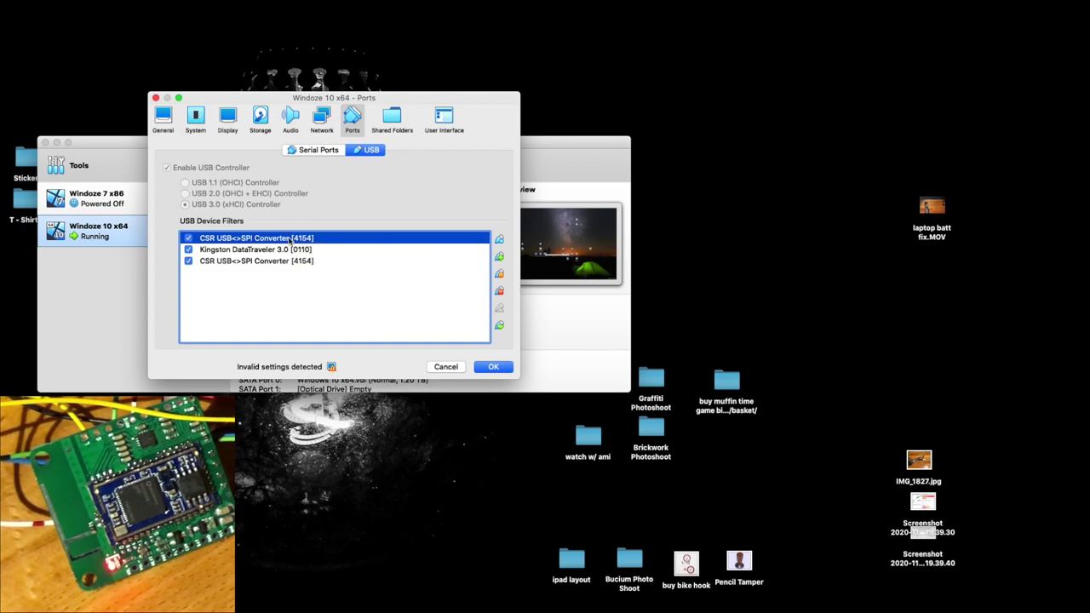
mouse_move(292, 243)
left_click(286, 263)
mouse_move(295, 265)
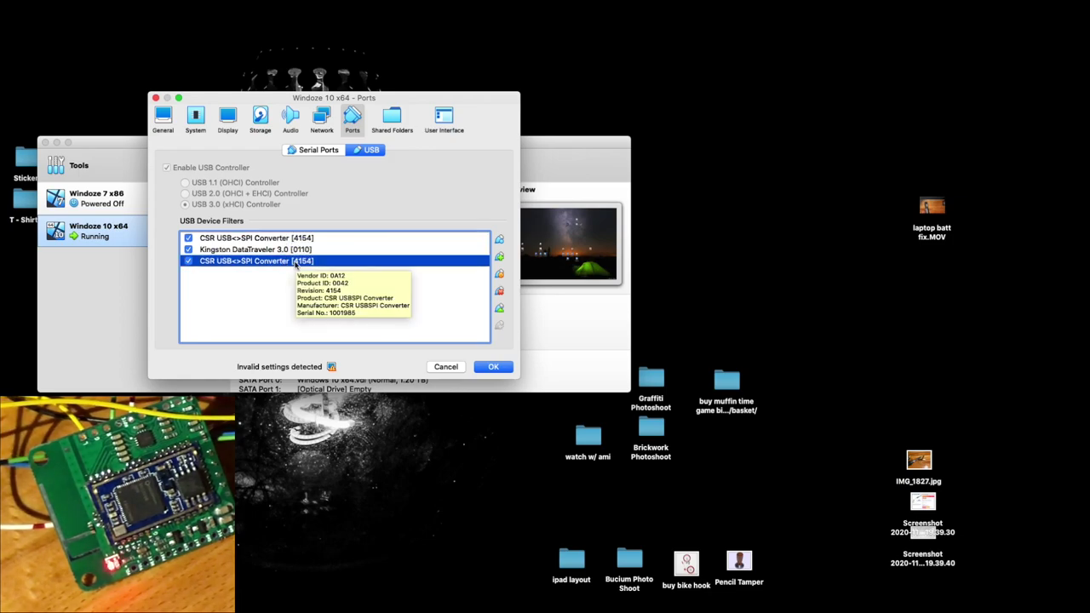
left_click(295, 242)
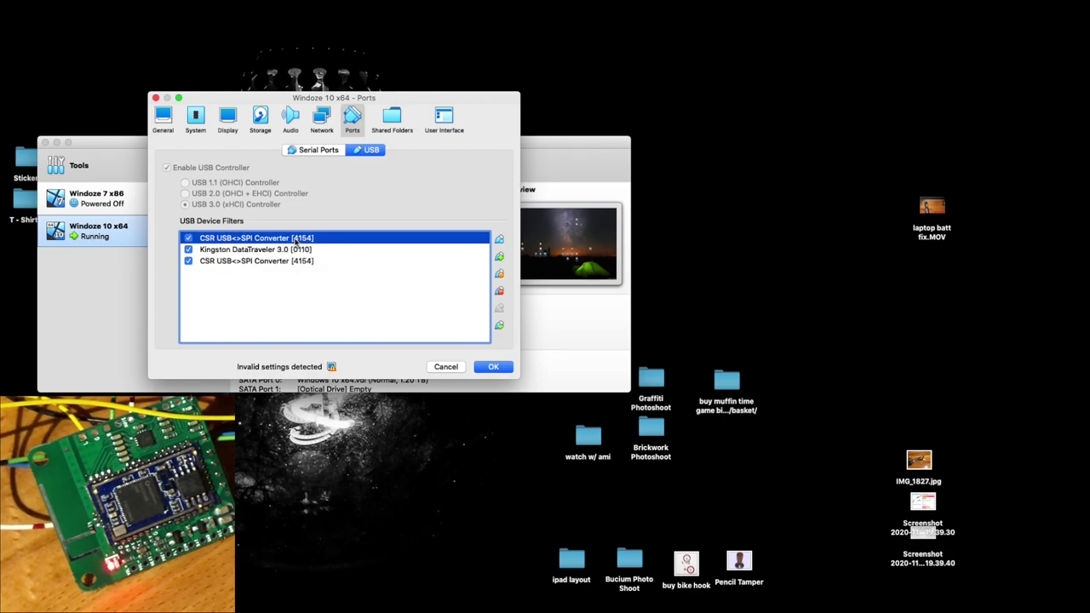
mouse_move(310, 241)
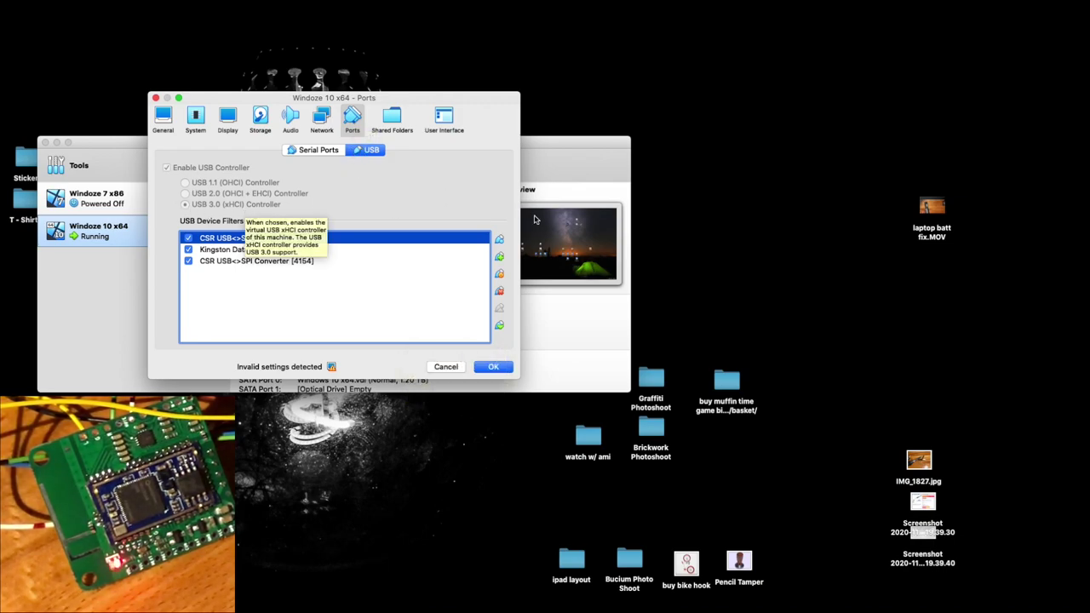
left_click(499, 259)
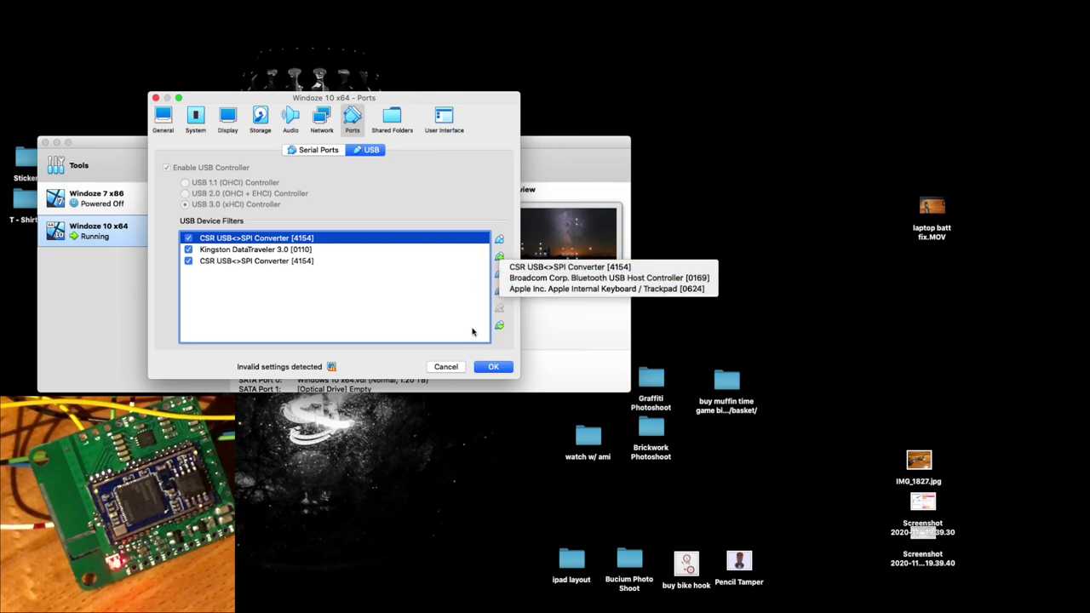
left_click(494, 369)
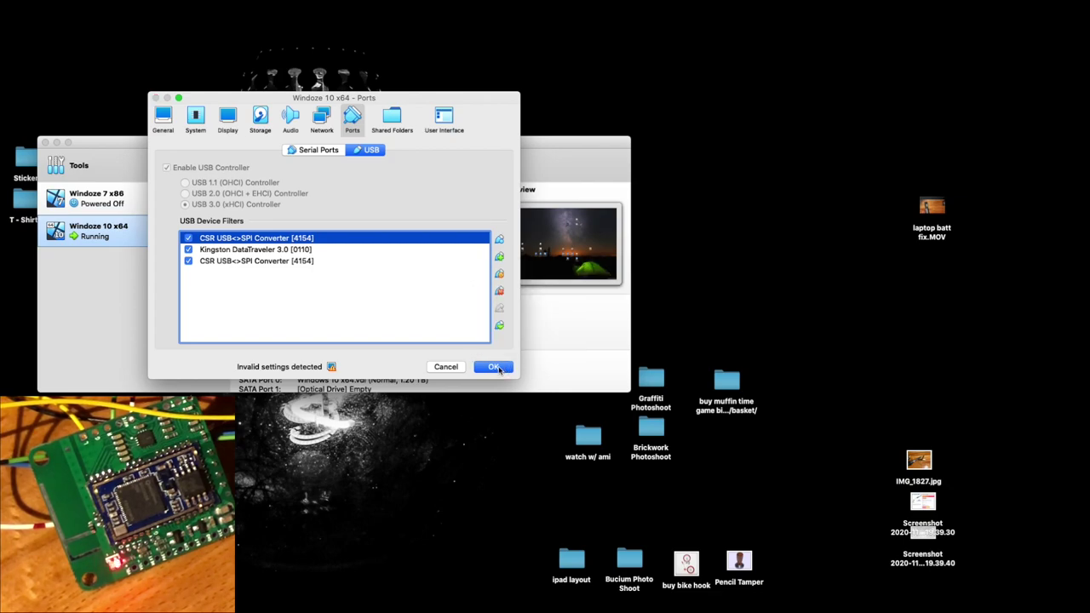
left_click(497, 369)
key("ctrl+Right")
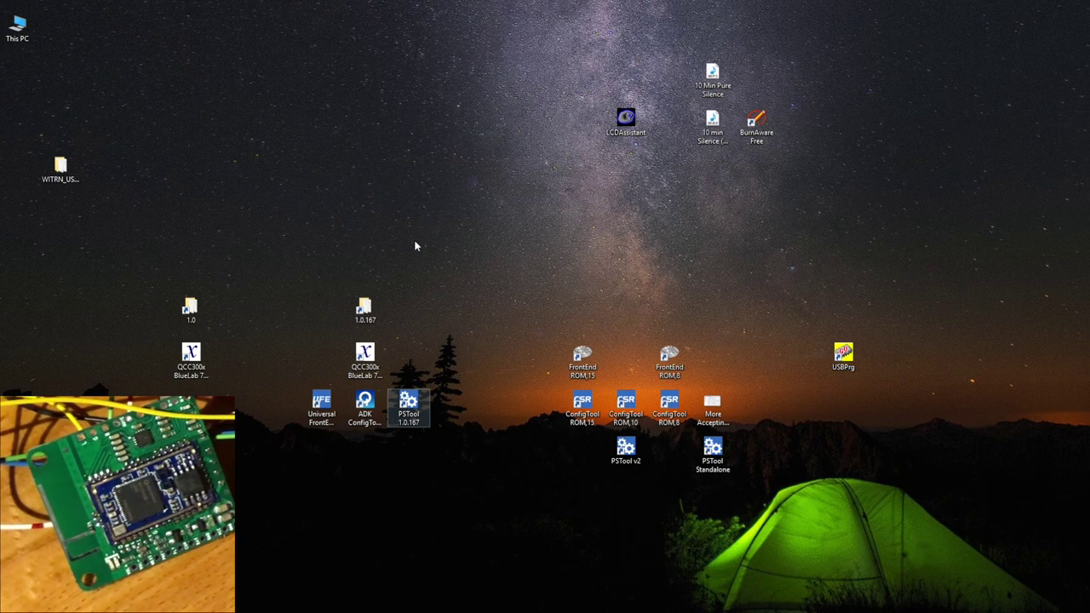
Step: Launch PSTool 1.0.167 and connect through the USB SPI (1001985) port to load the keys
double_click(415, 397)
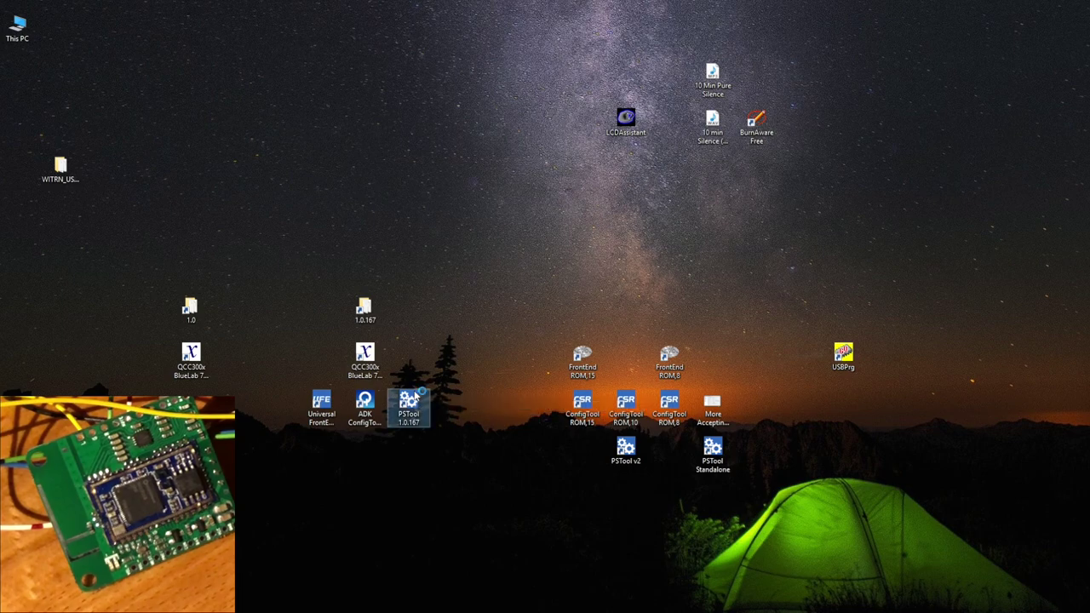
left_click(610, 281)
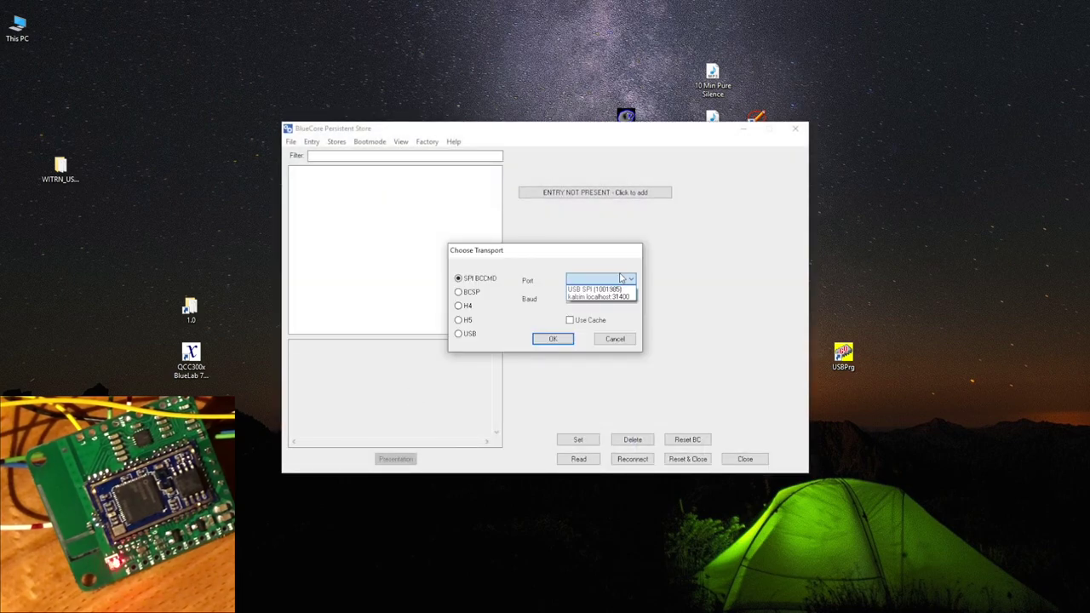
left_click(621, 290)
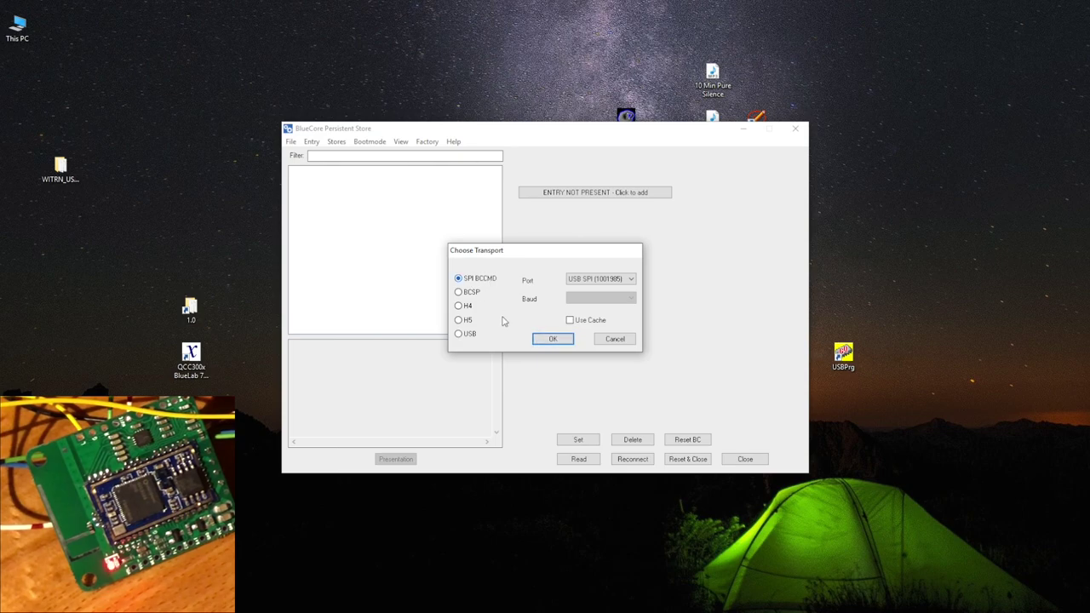
left_click(553, 339)
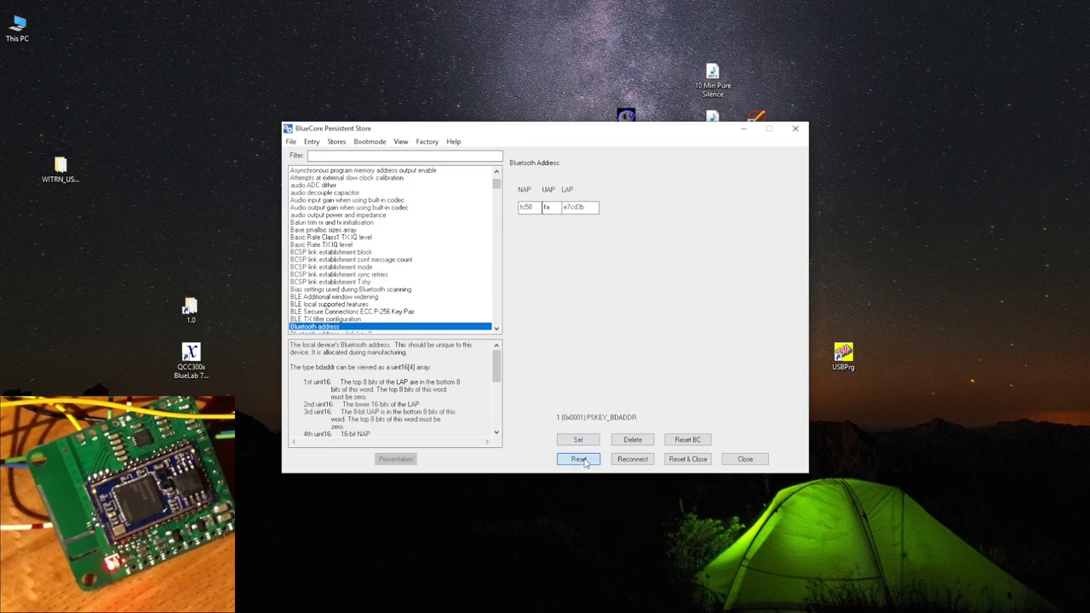
Step: Filter the key list by 'name' and select the local device's user friendly name key
left_click(437, 155)
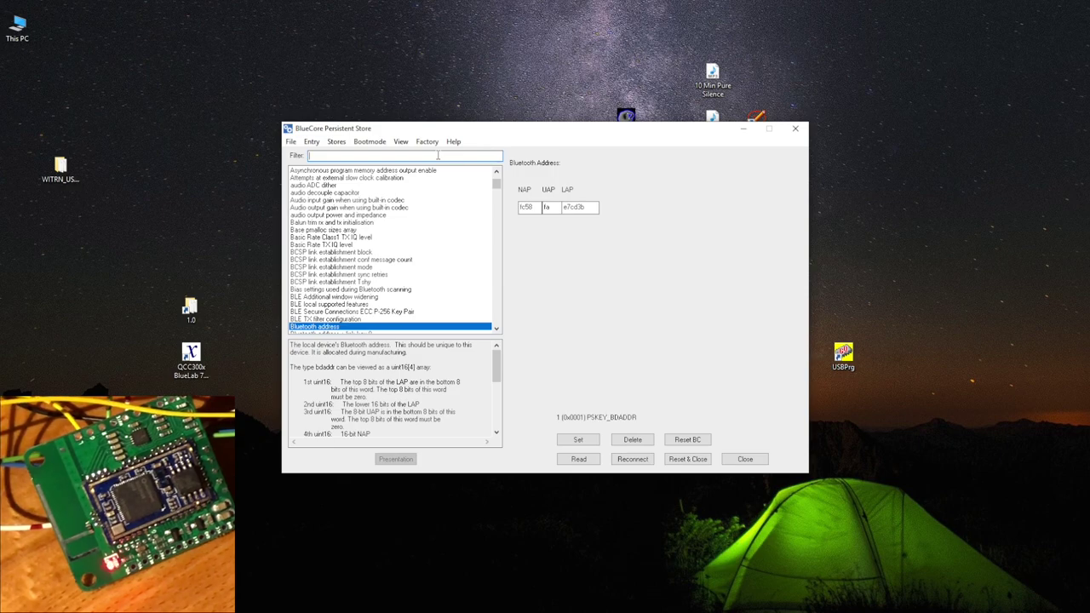
type("name")
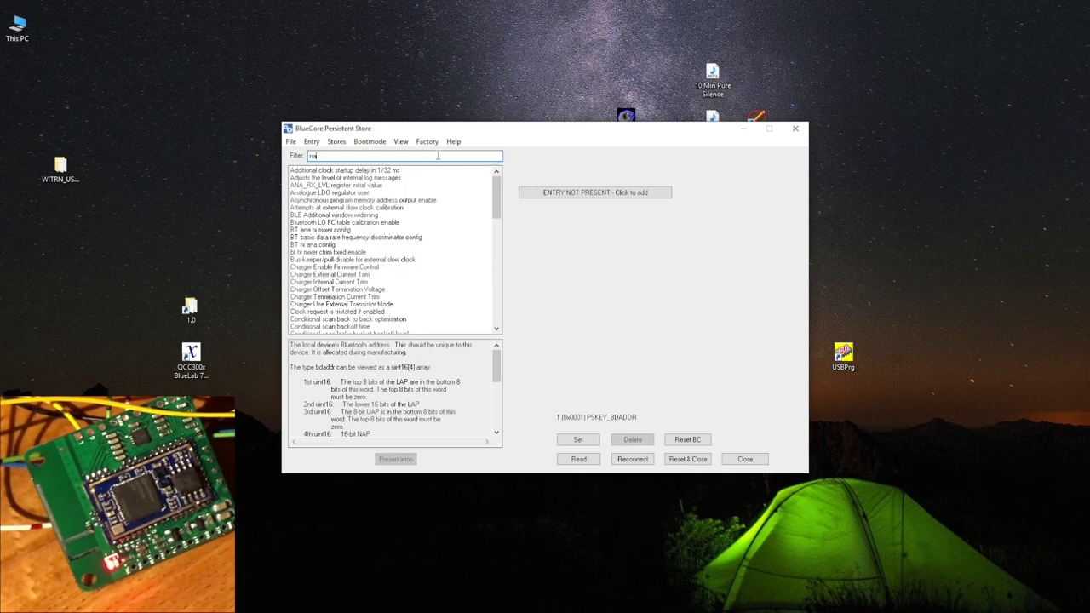
left_click(394, 173)
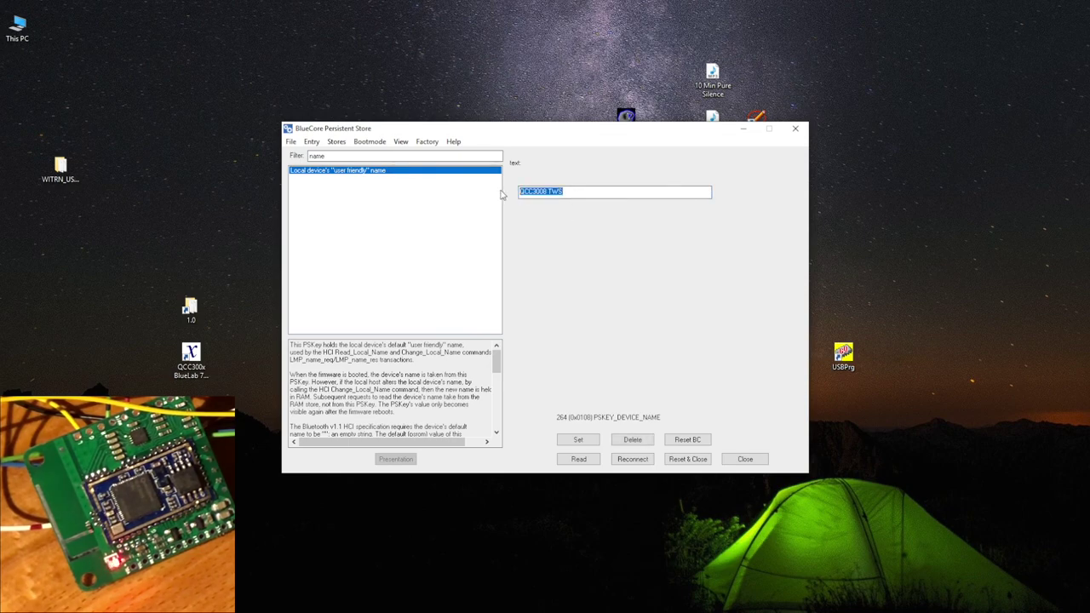
Step: Replace the device name with 'QCC3008 Tutorial', store it with Set, and reset the chip
key("BackSpace")
type("Bluetooth")
key("BackSpace")
key("BackSpace")
key("BackSpace")
key("BackSpace")
key("BackSpace")
key("BackSpace")
key("BackSpace")
key("BackSpace")
key("BackSpace")
type("QCC3008 Tutor")
left_click(583, 444)
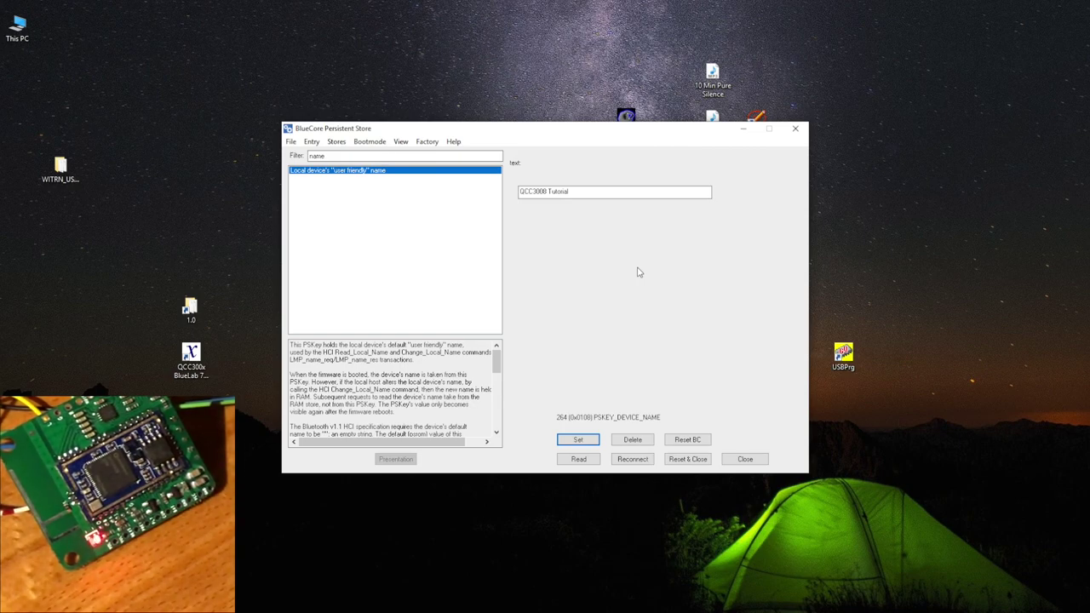
left_click(691, 444)
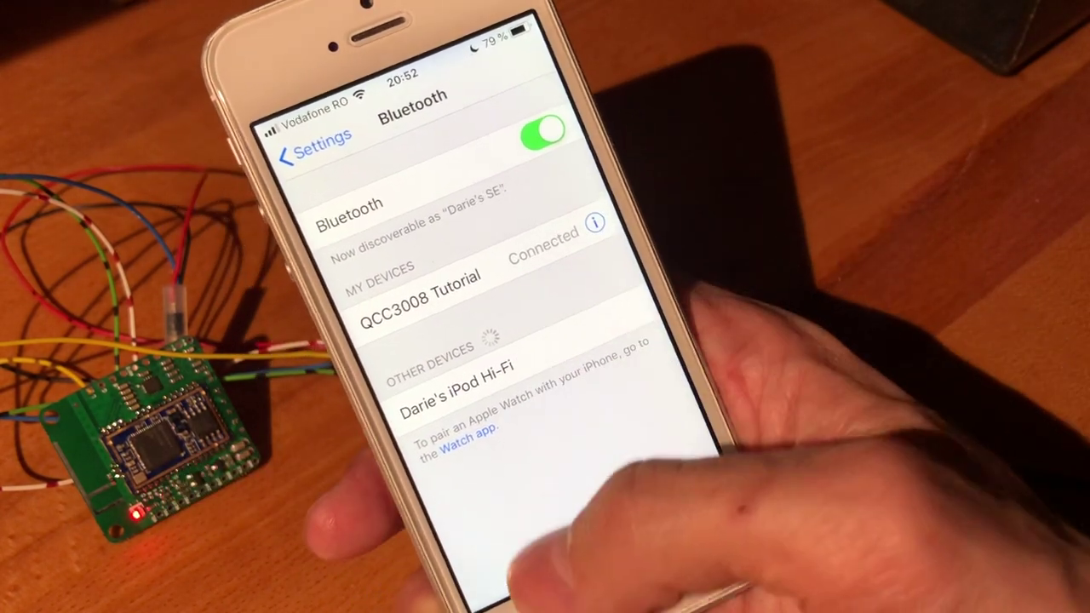
Step: Swipe up the phone's Control Center and dismiss it, with QCC3008 Tutorial shown connected
left_click_drag(587, 524, 548, 413)
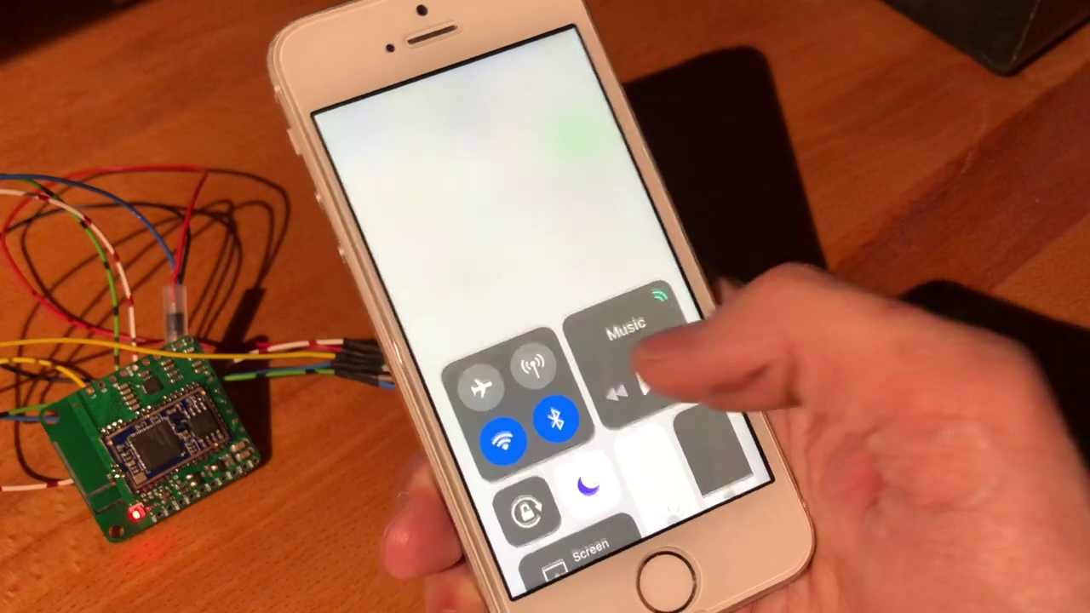
left_click(438, 195)
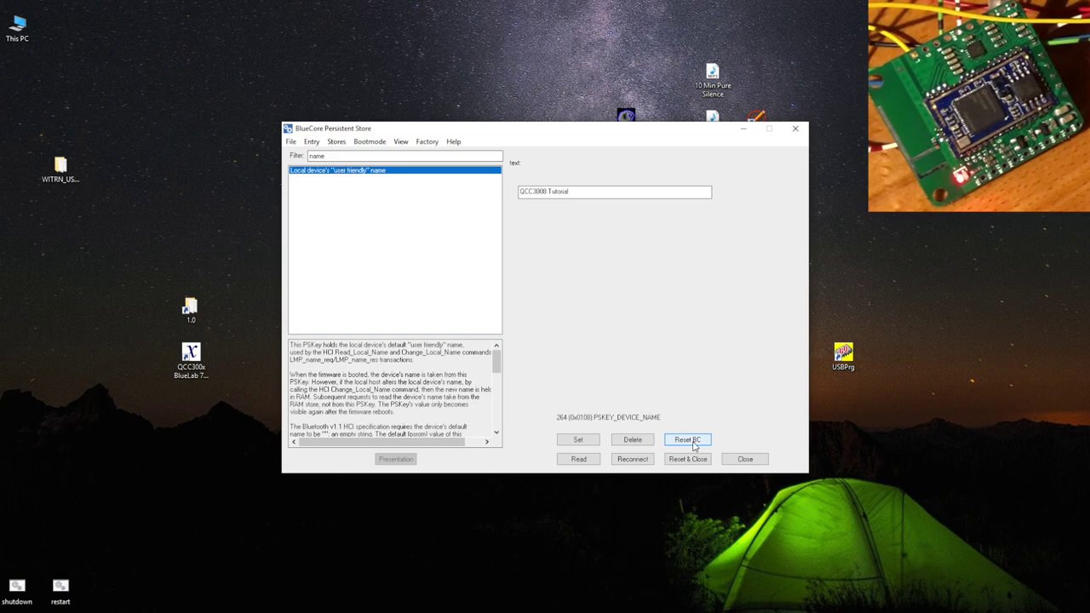
Step: Select the word 'Tutorial' in the friendly name field, then place the cursor after the name
left_click(687, 440)
double_click(639, 191)
left_click(639, 190)
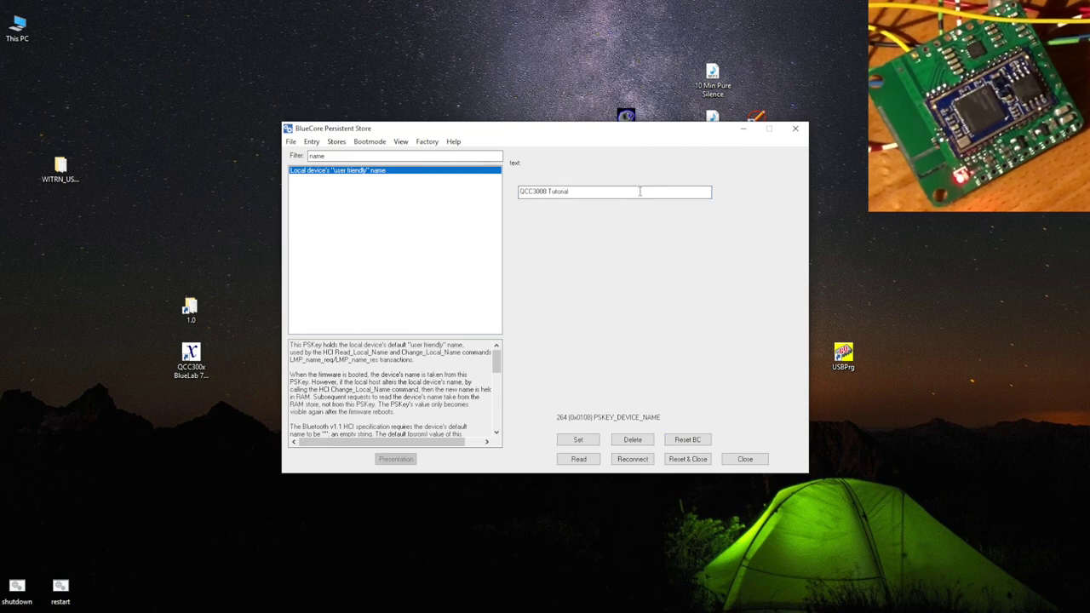
Step: Dump the persistent store to the Desktop as 'qcc3008 isolated 5v - stock'
left_click(290, 143)
left_click(324, 180)
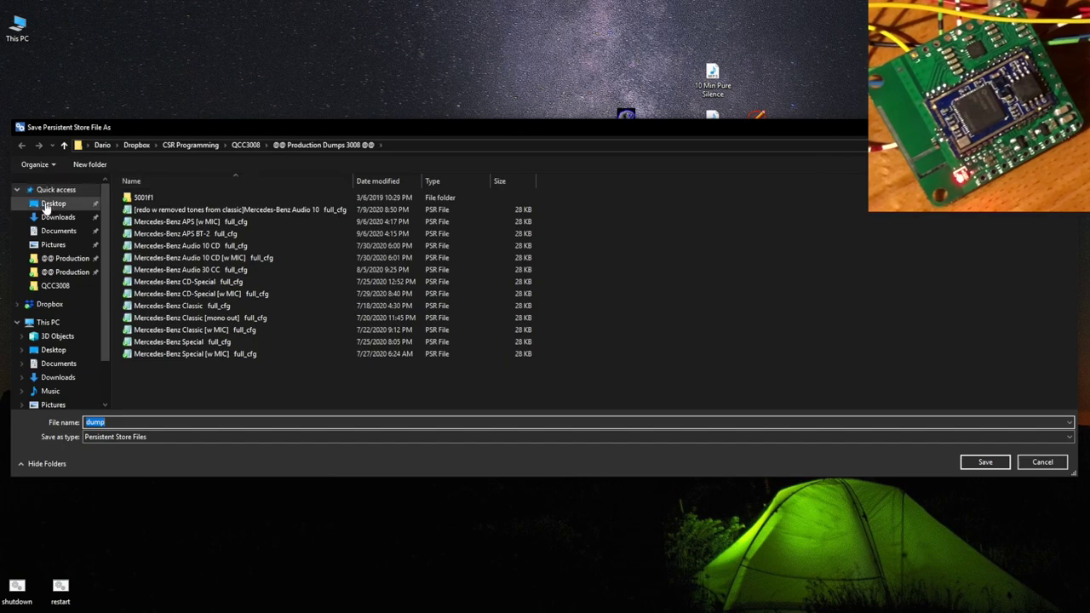
left_click(47, 207)
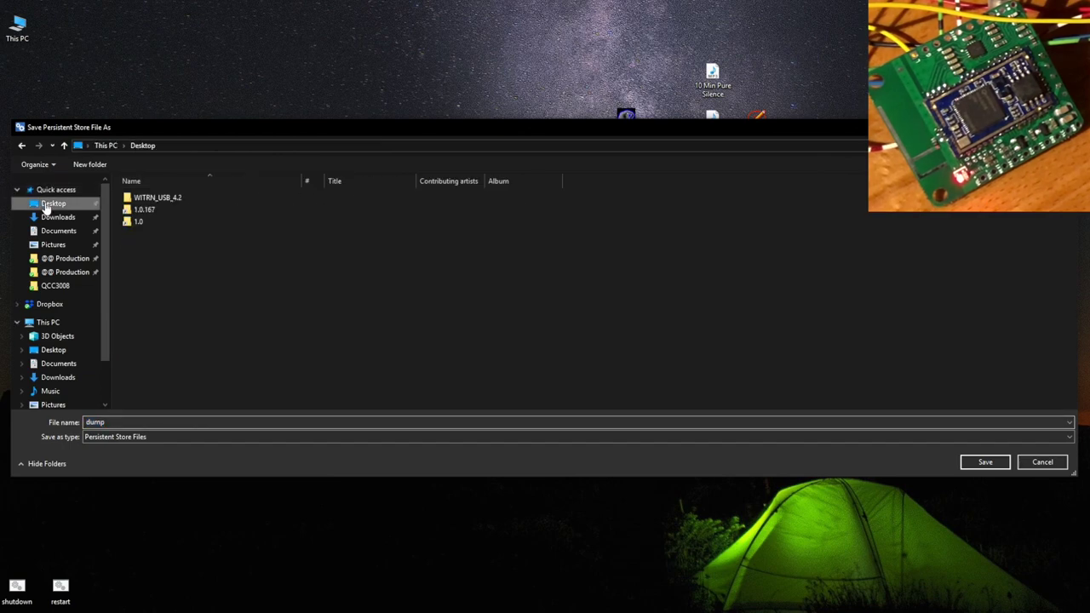
left_click(150, 421)
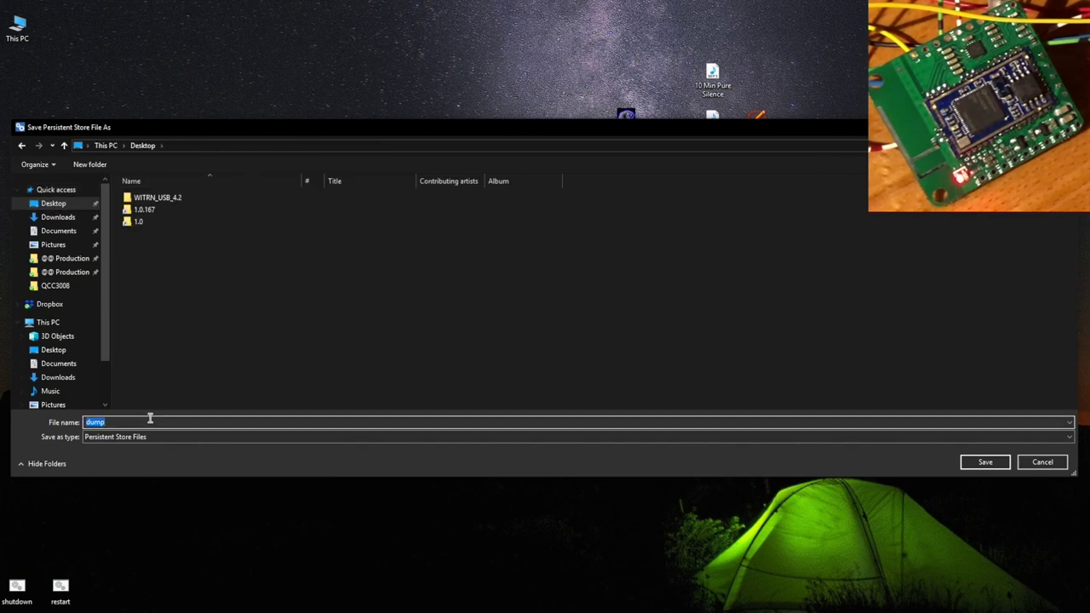
type("qcc3008")
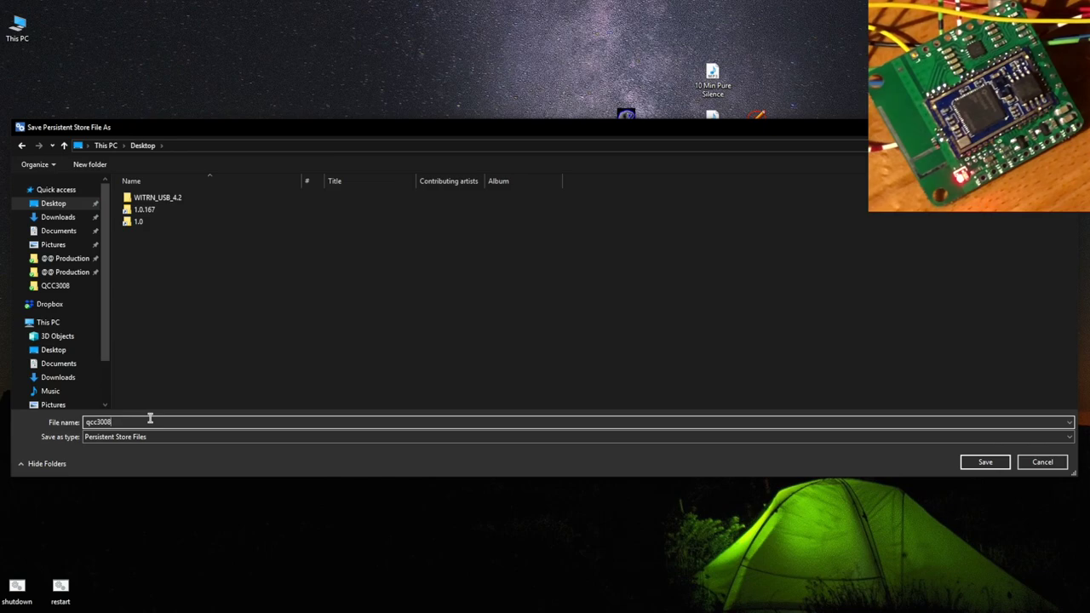
type("5")
key("BackSpace")
type("isolate")
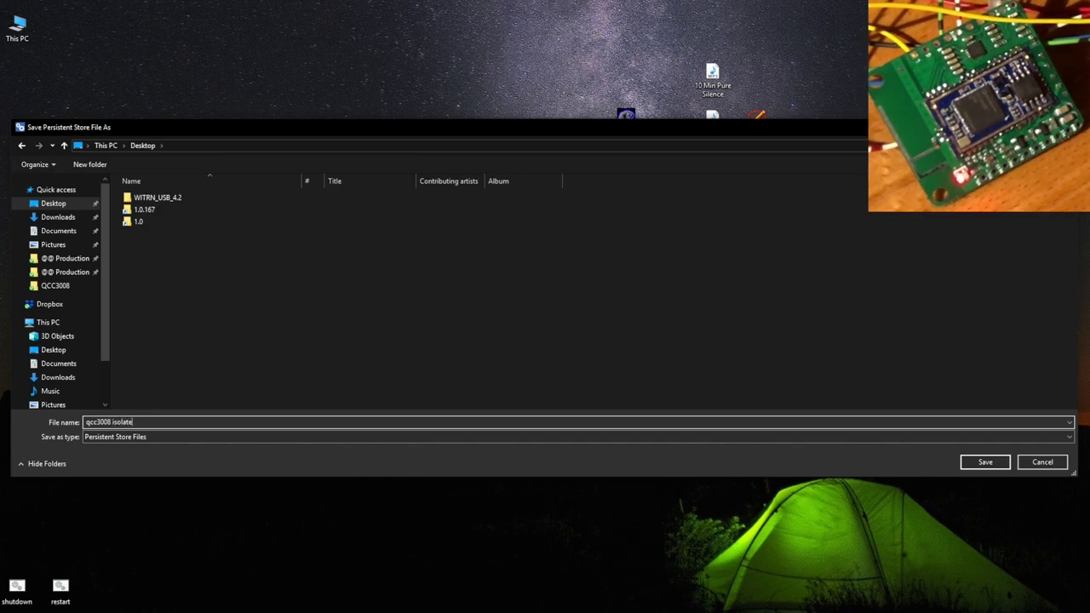
type("d 5v - ")
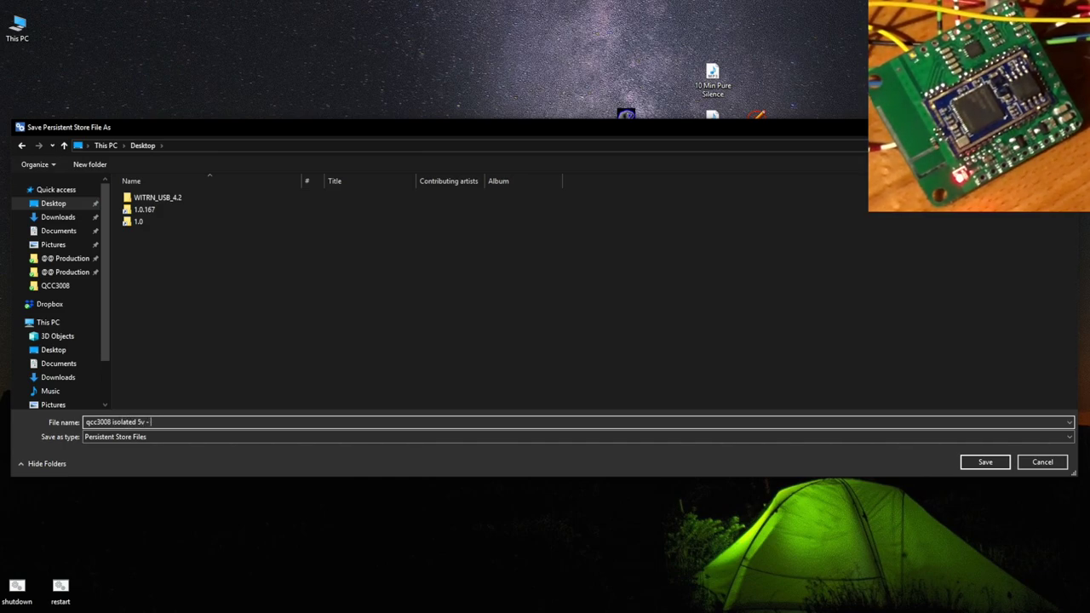
type("stock")
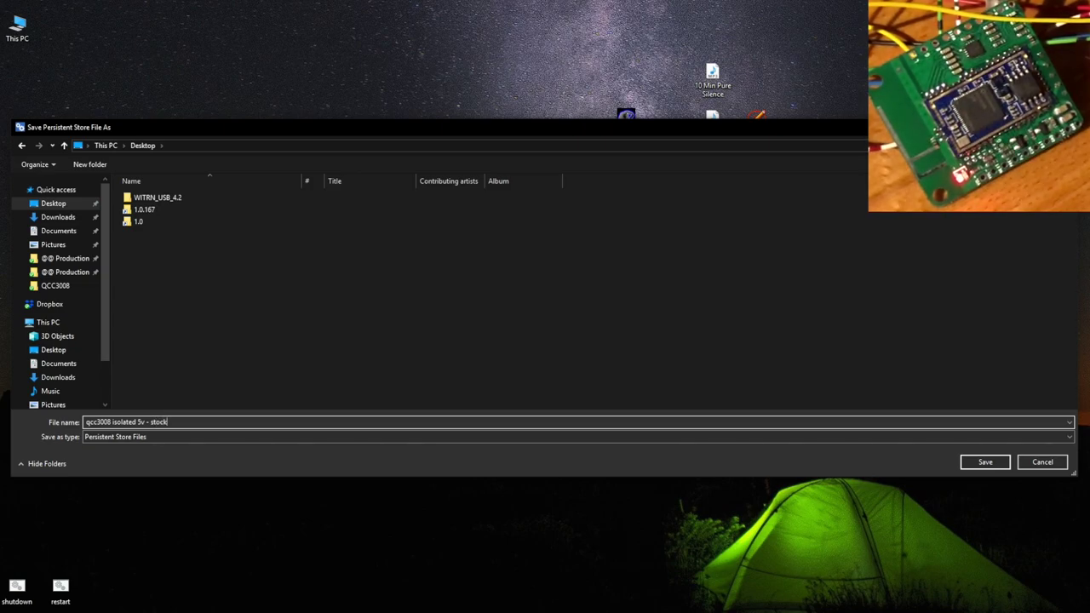
key("Return")
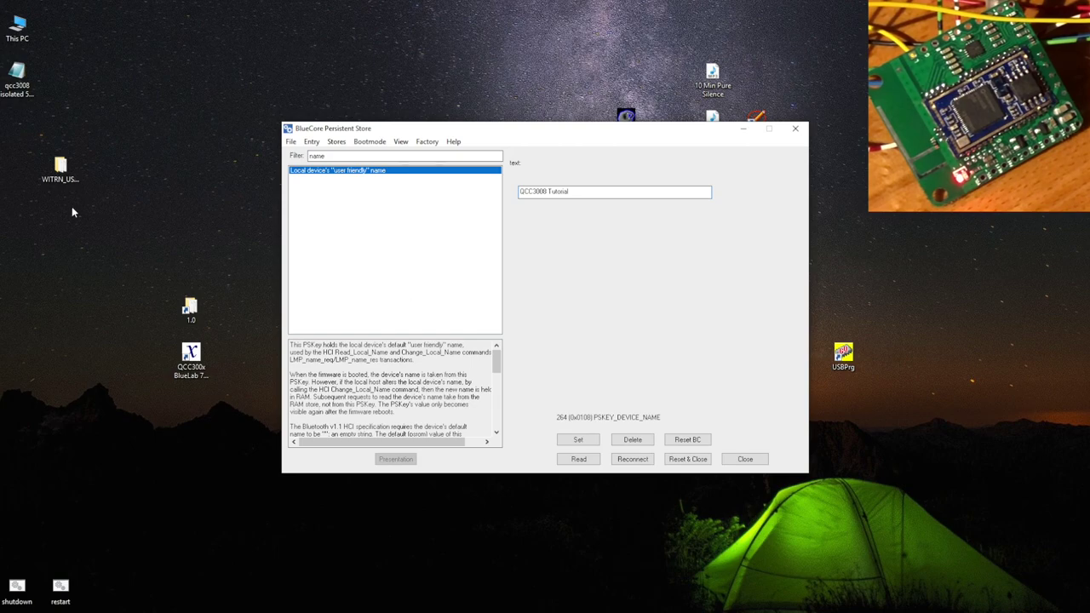
left_click(12, 101)
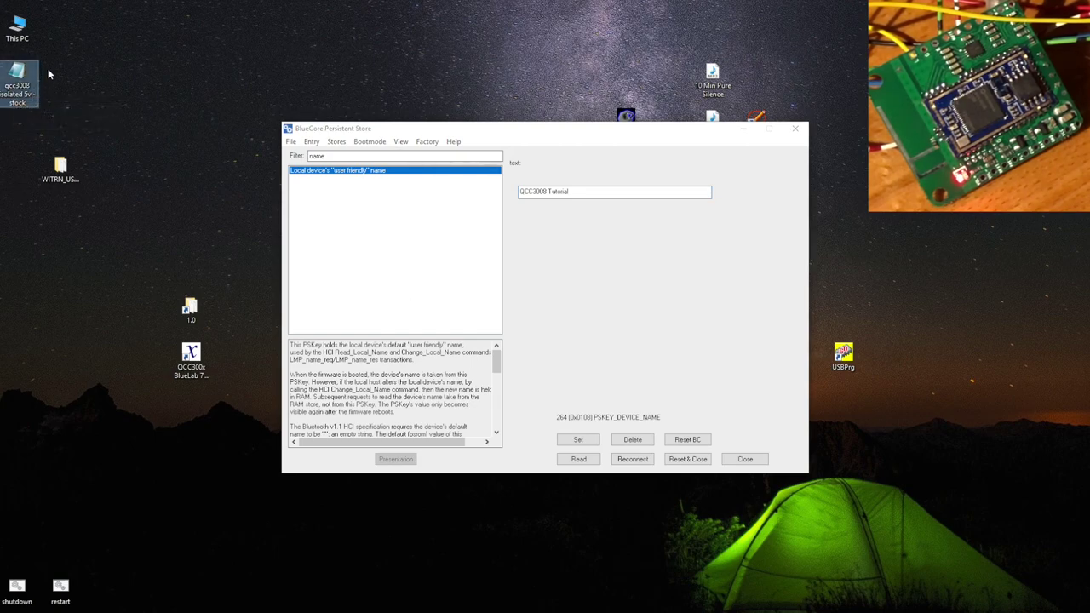
double_click(24, 76)
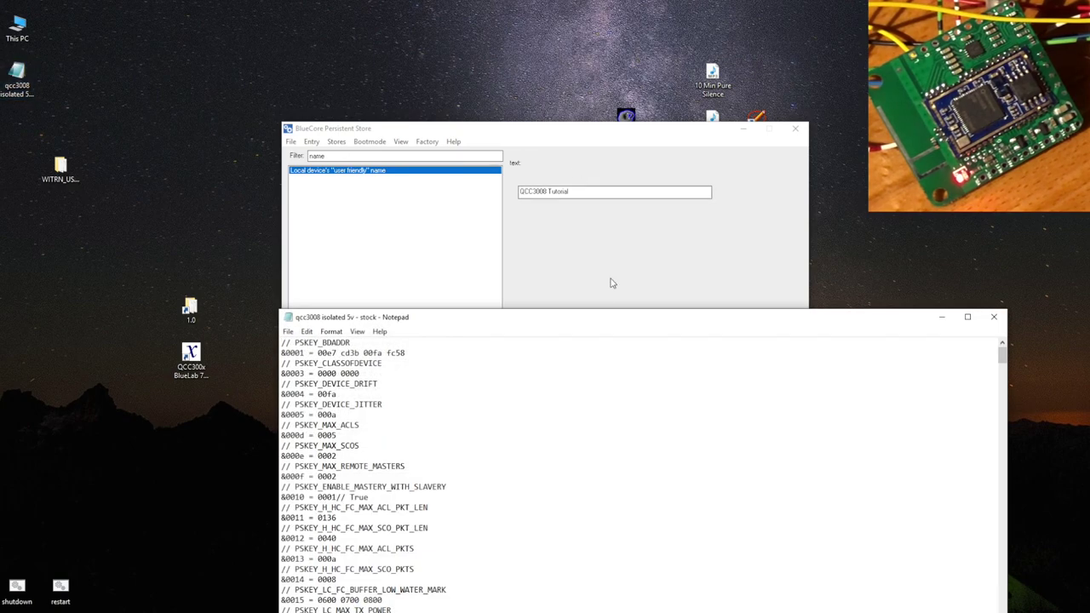
left_click_drag(587, 324, 506, 87)
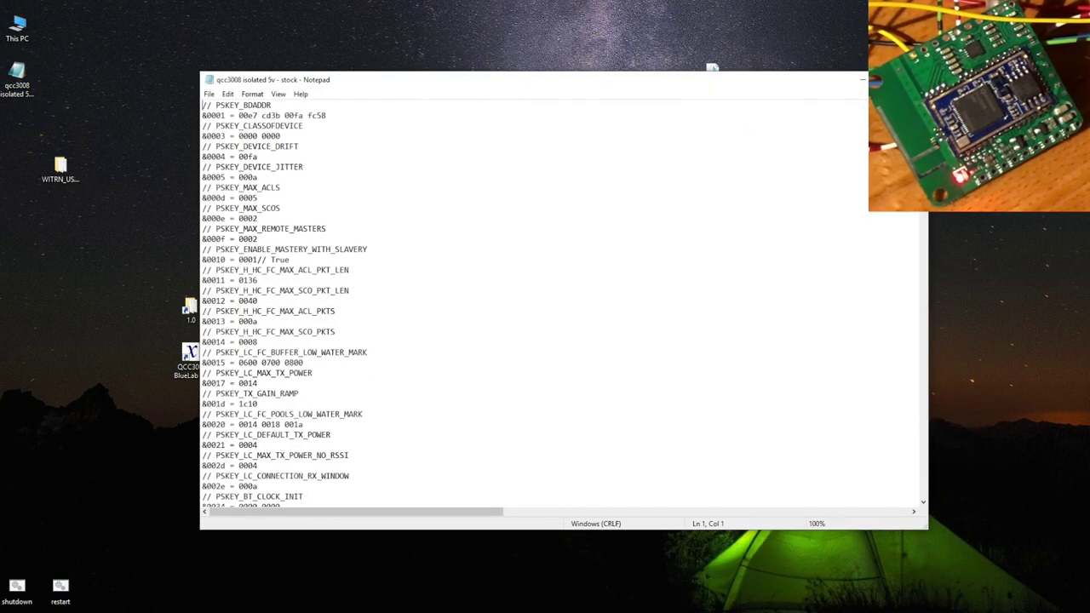
left_click_drag(921, 109, 912, 226)
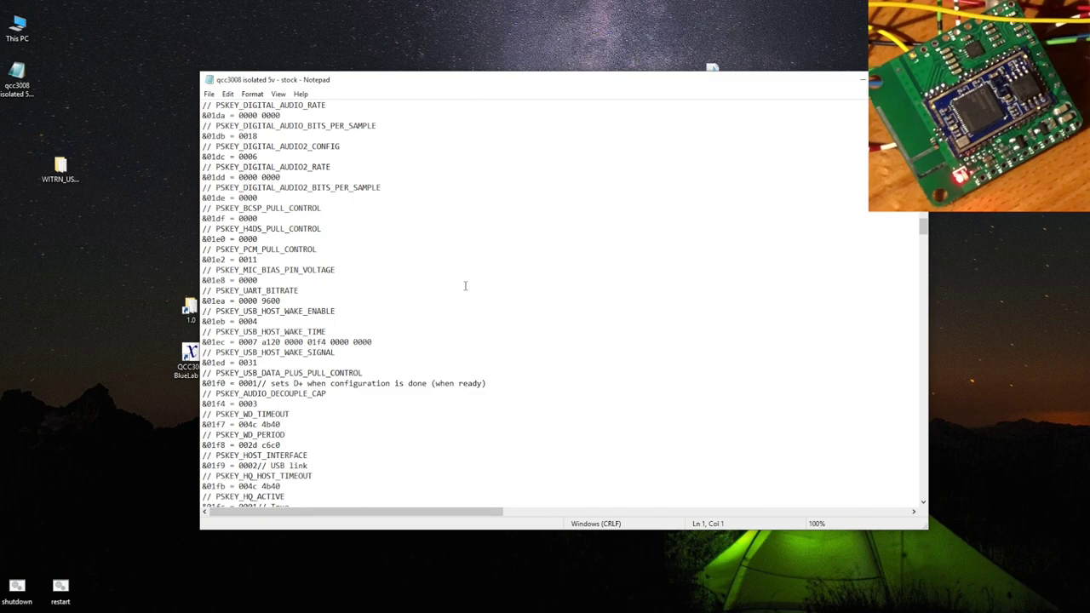
left_click_drag(345, 329, 323, 344)
left_click_drag(923, 228, 905, 350)
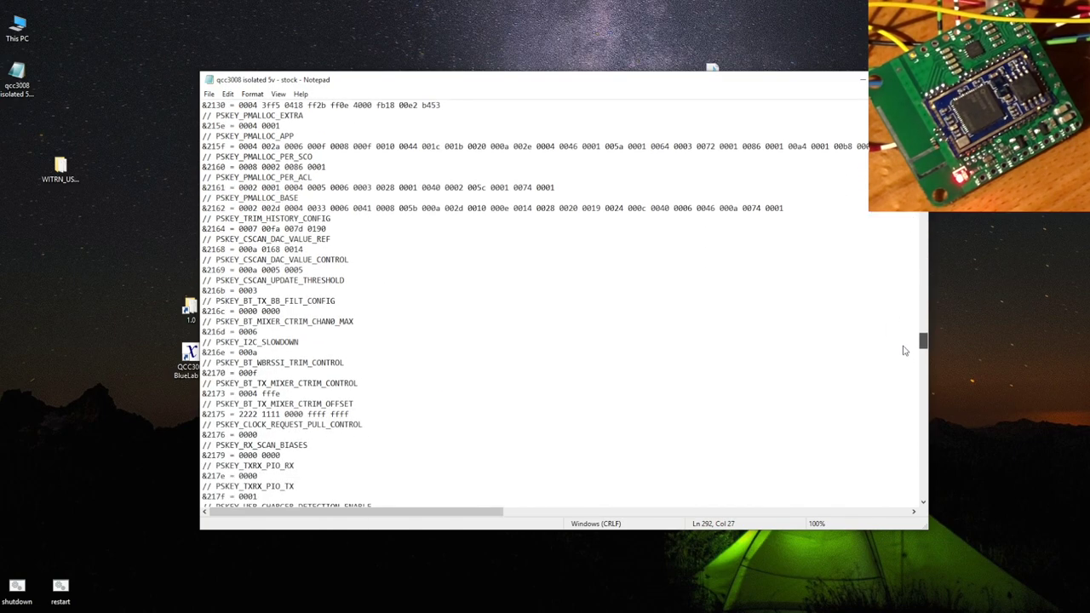
left_click_drag(211, 434, 198, 404)
left_click(230, 445)
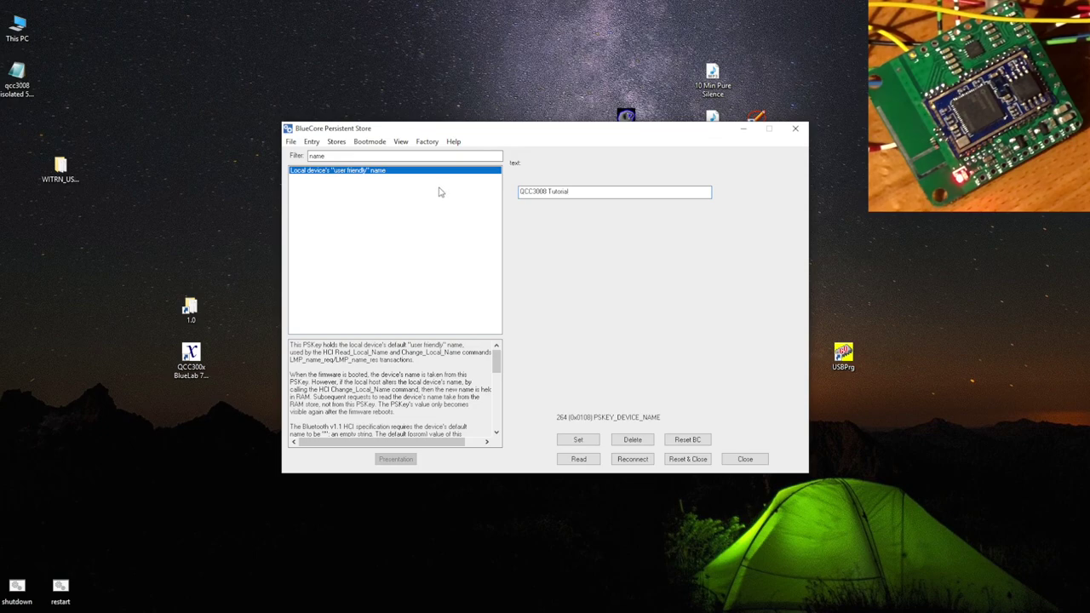
Step: Move PSTool aside, launch Universal FrontEnd, and reopen the stock dump file in Notepad
left_click_drag(453, 133, 670, 168)
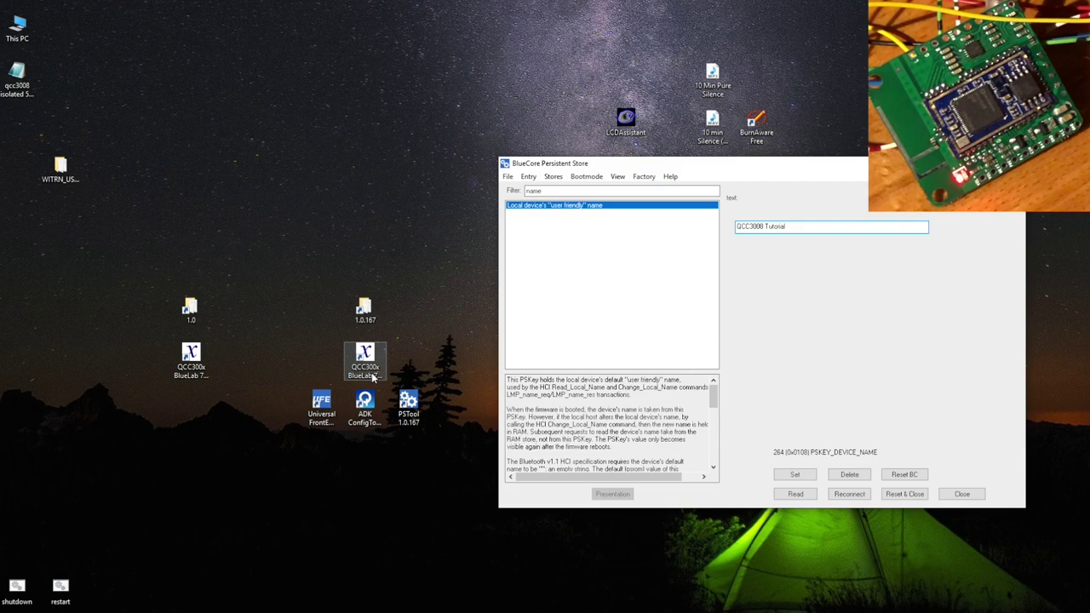
left_click(321, 407)
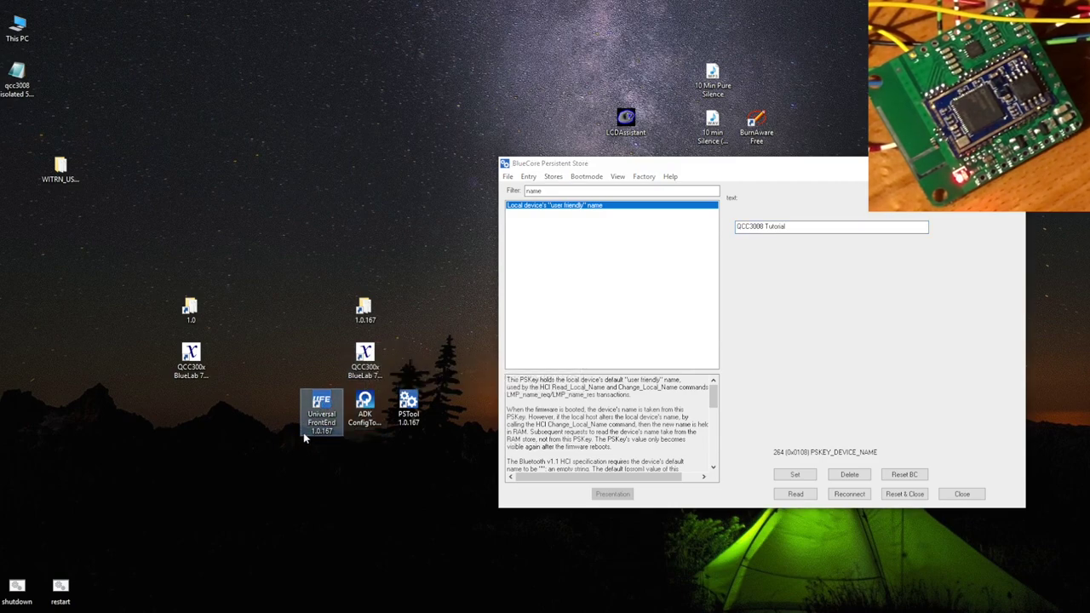
double_click(312, 434)
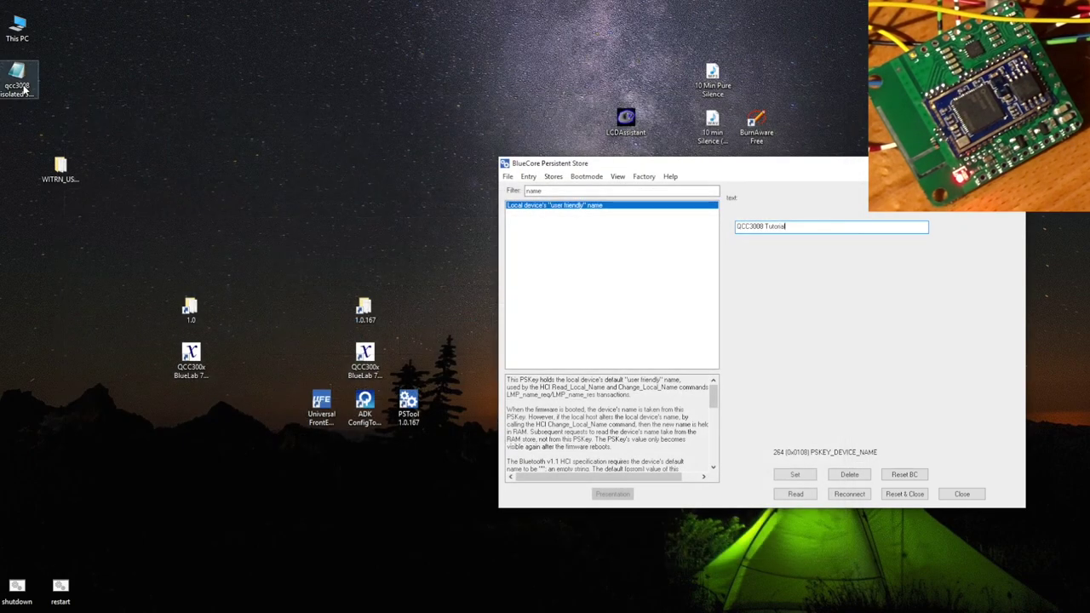
double_click(17, 81)
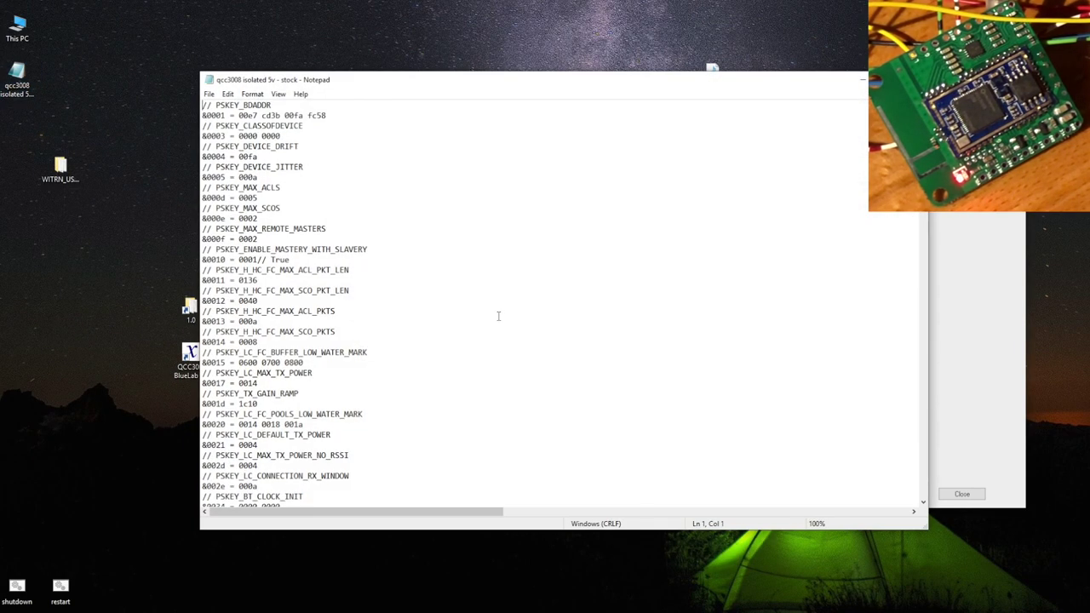
left_click(417, 298)
left_click(417, 290)
key("Return")
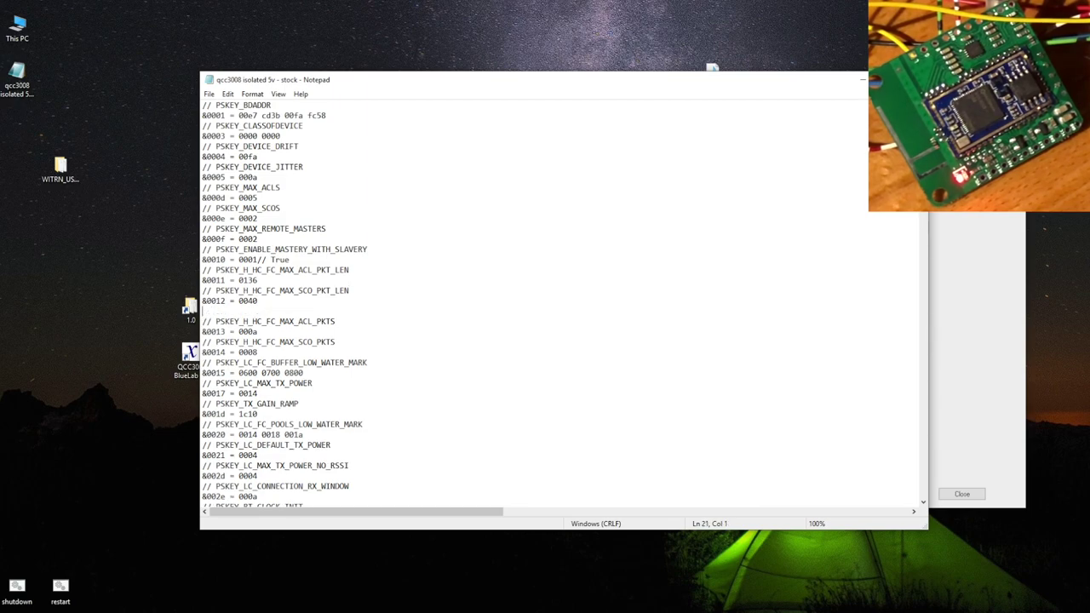
type("//oijoijhoihj")
key("Return")
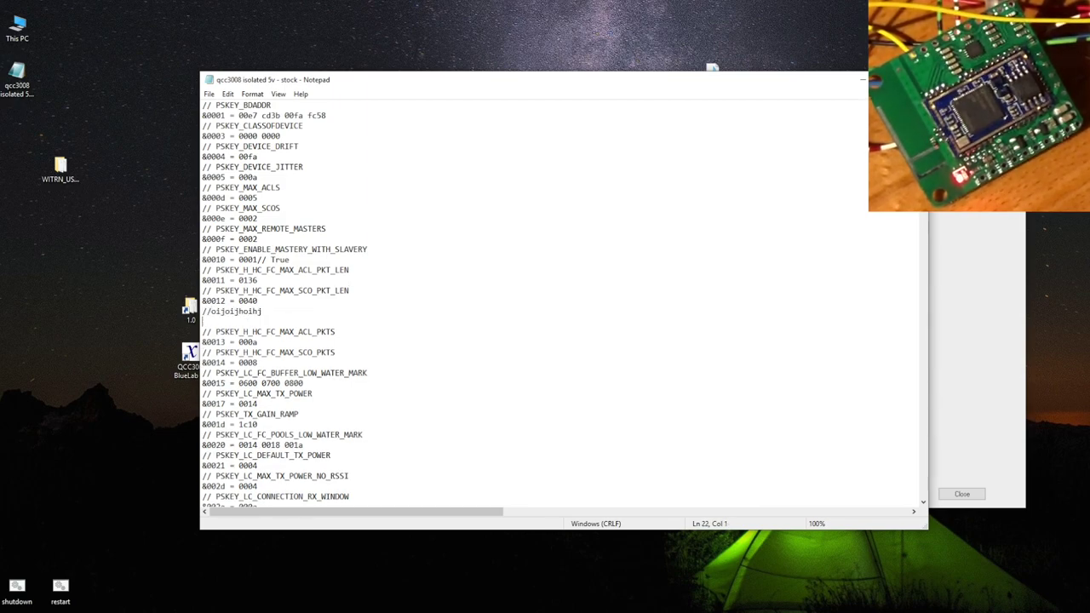
type("09809709709")
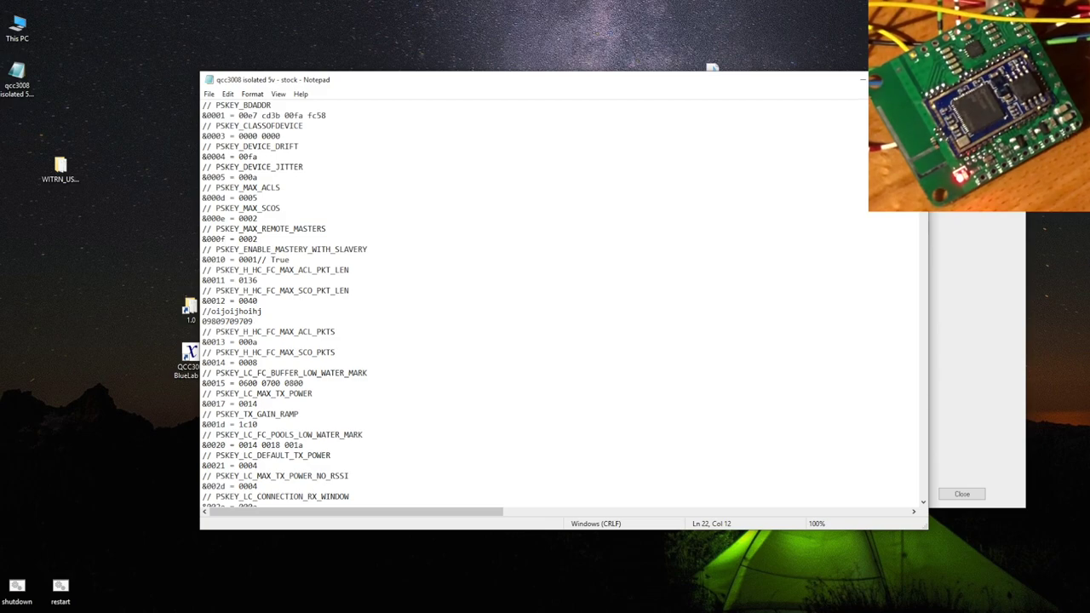
left_click_drag(300, 321, 204, 312)
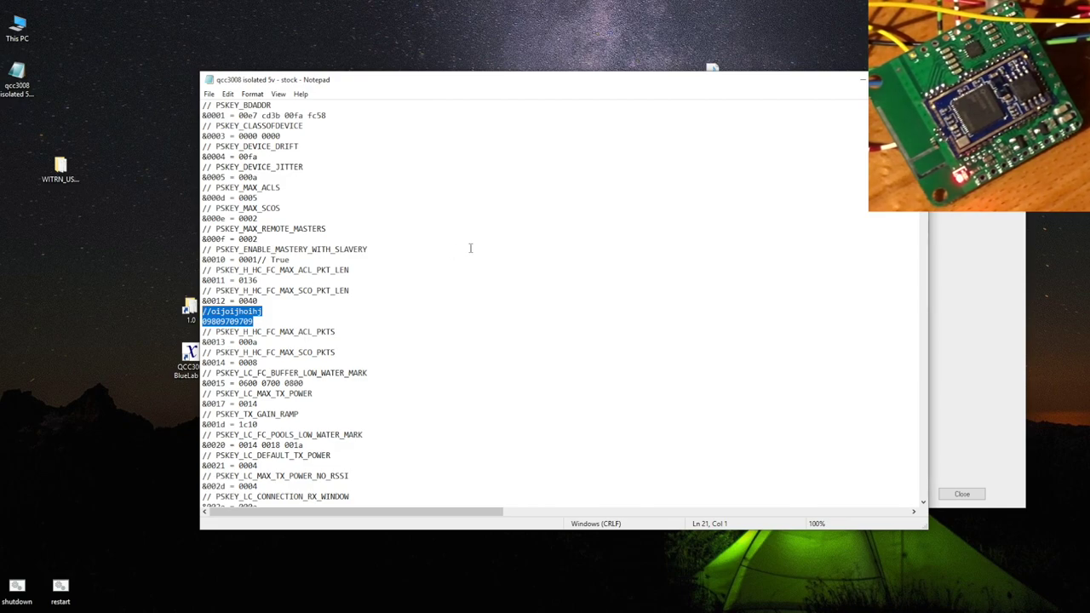
key("alt+F4")
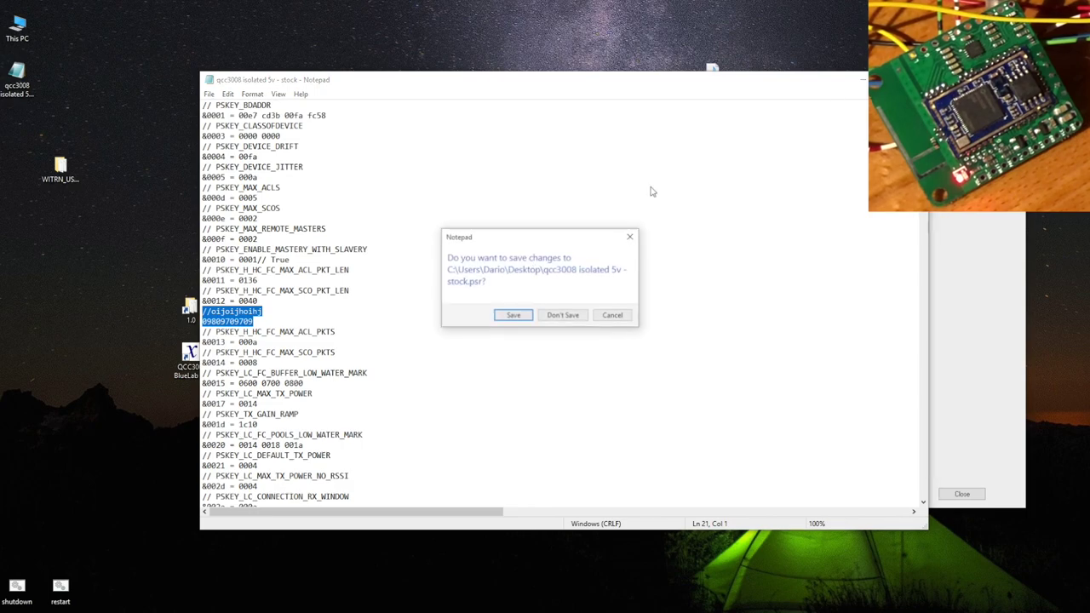
left_click(562, 314)
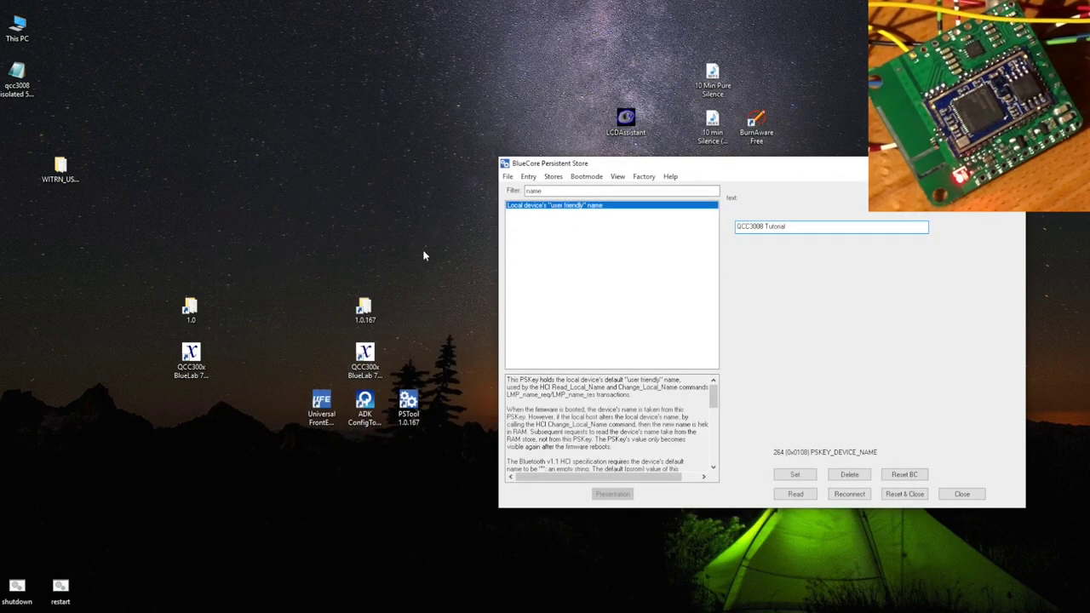
left_click(323, 410)
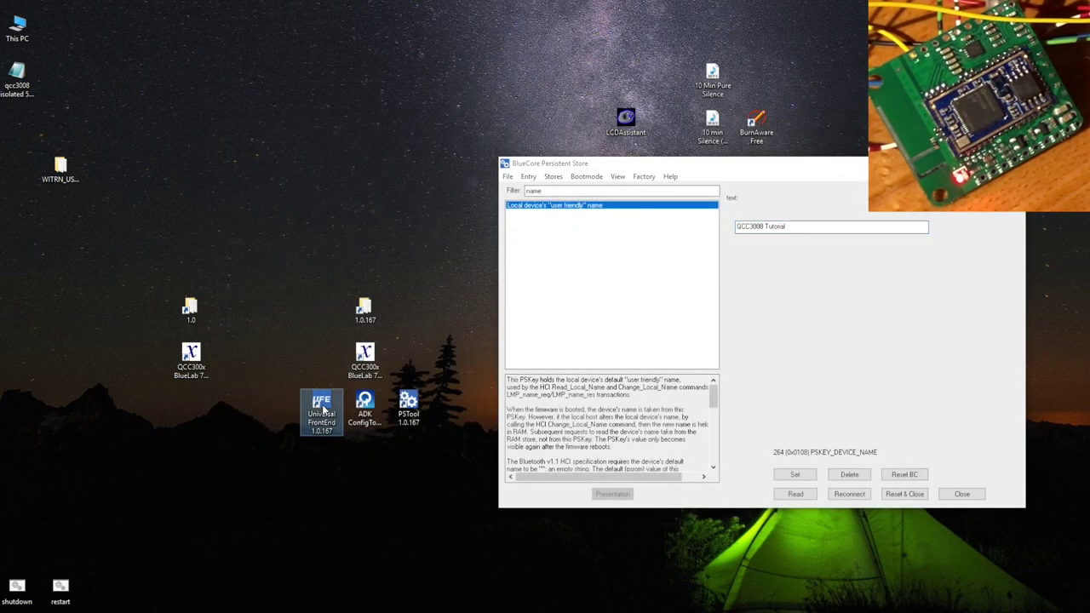
left_click(366, 408)
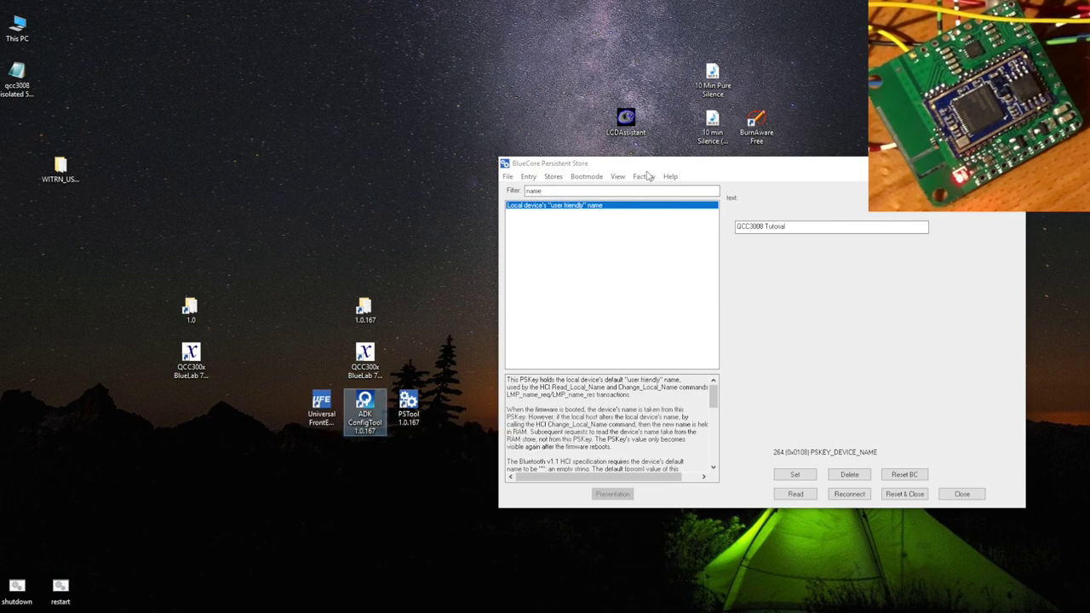
left_click(507, 177)
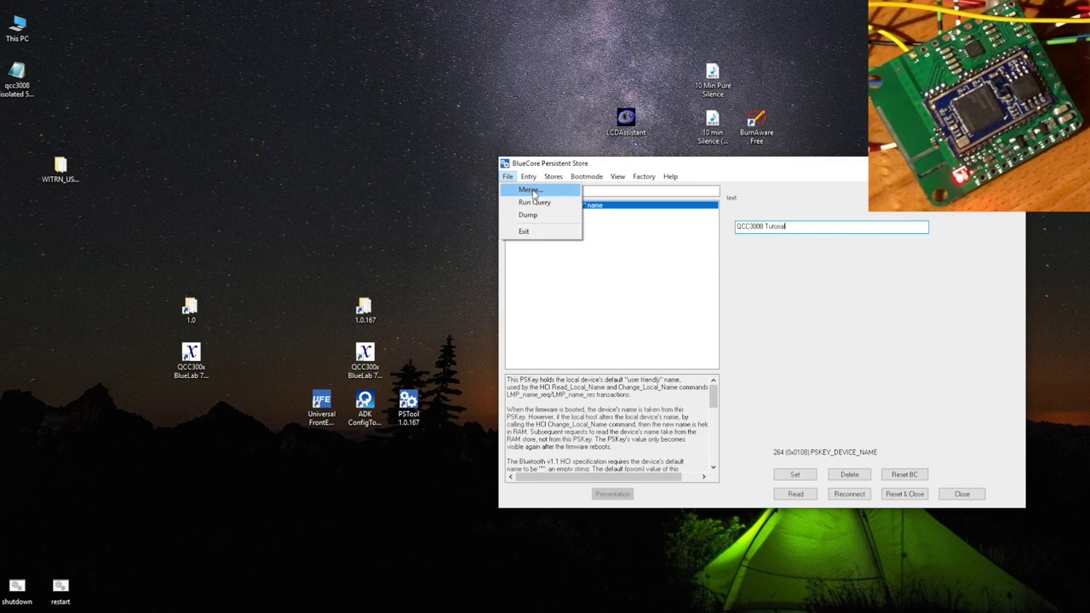
left_click(526, 190)
left_click(200, 305)
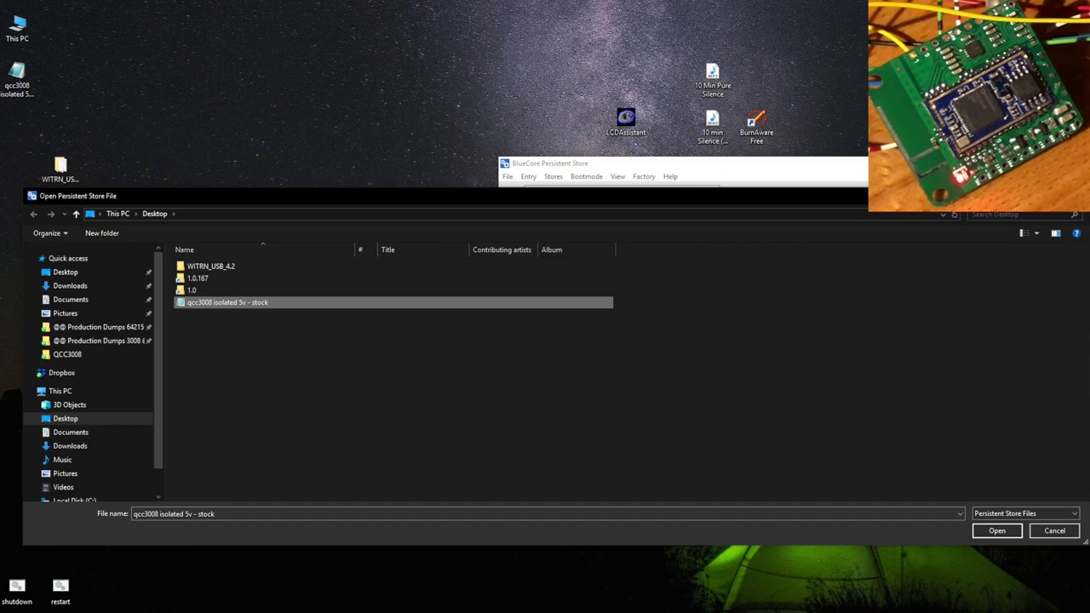
key("Return")
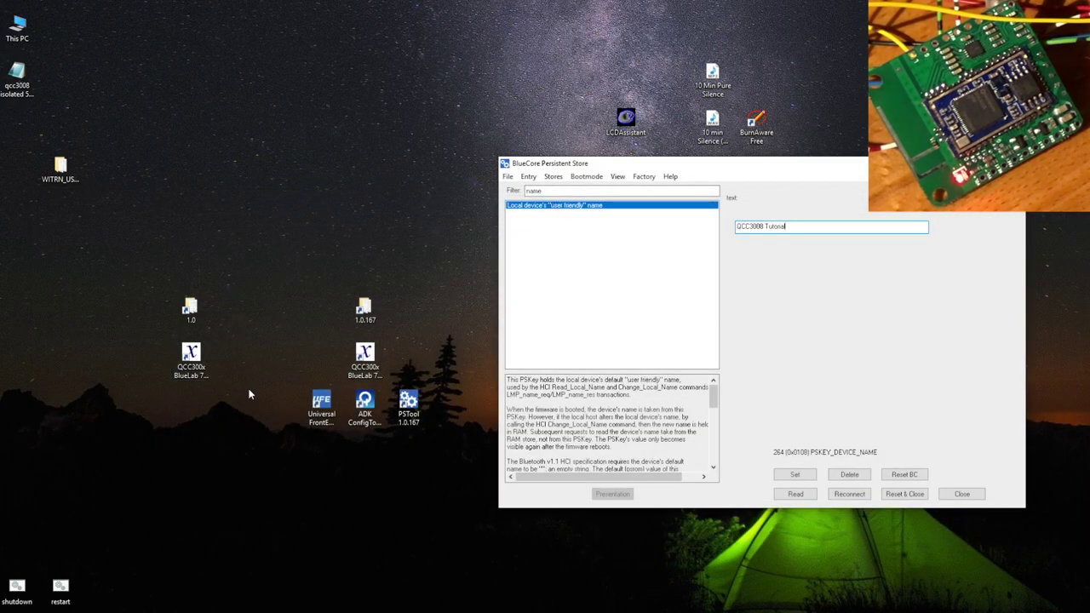
left_click(17, 75)
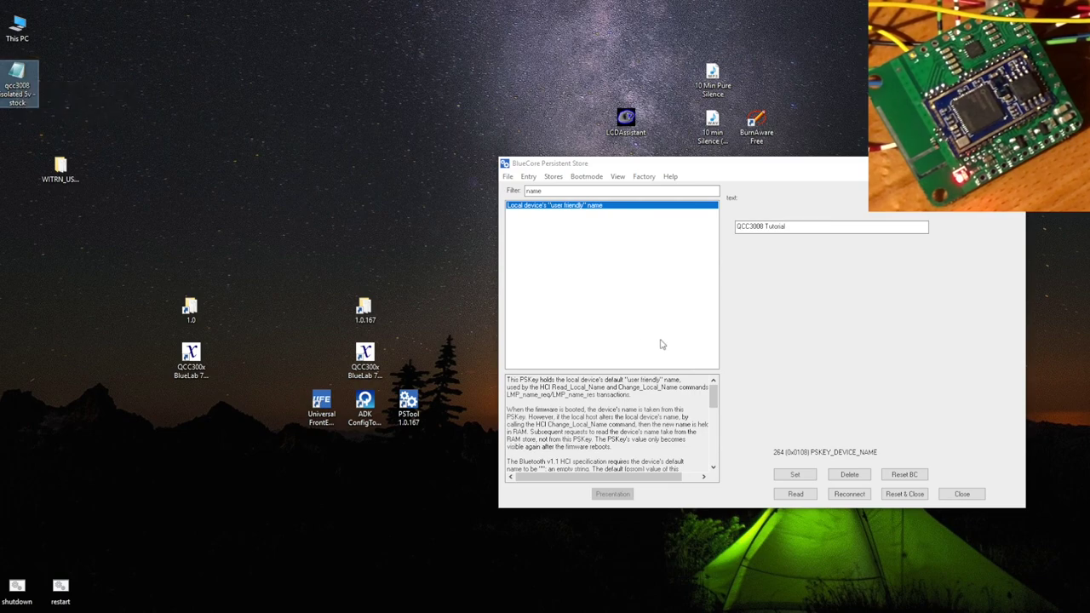
double_click(23, 82)
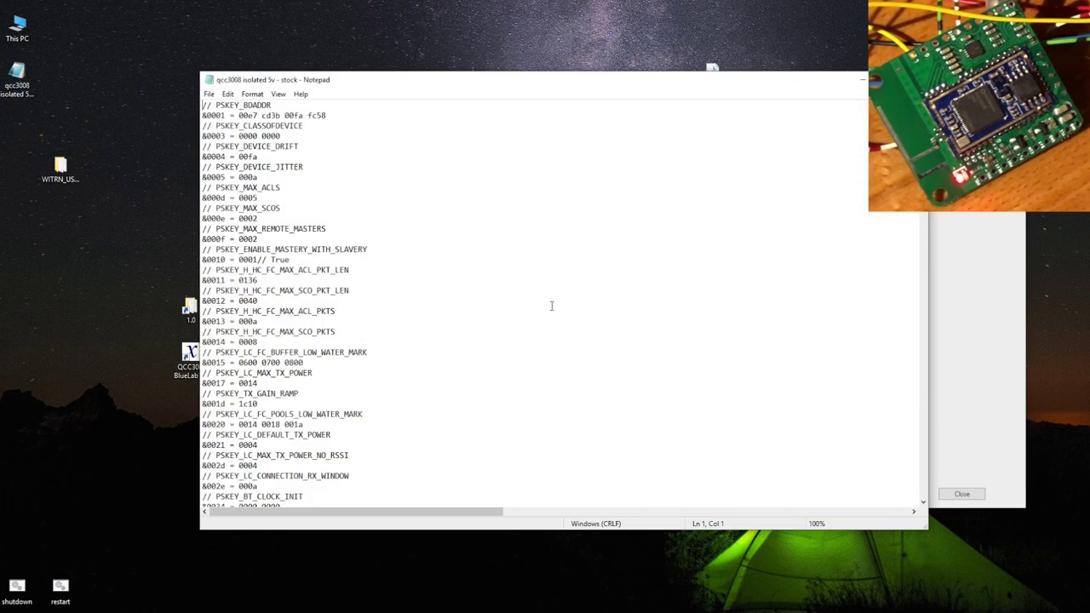
left_click(426, 299)
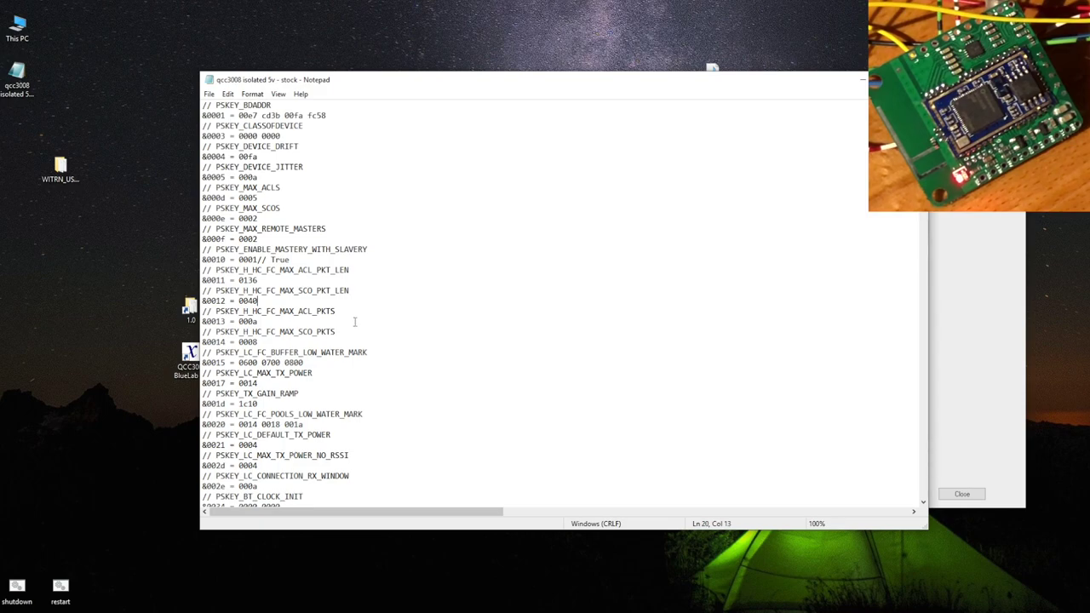
left_click_drag(356, 324, 199, 321)
key("alt+F4")
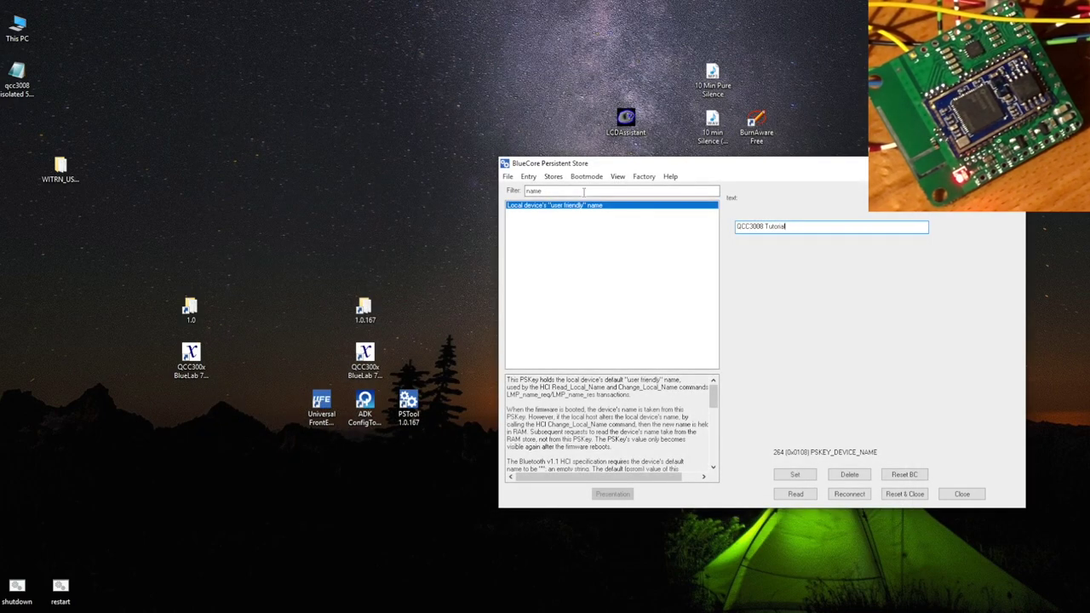
Step: Run Factory Restore All on every key, then reset the chip twice with Reset BC
left_click(644, 176)
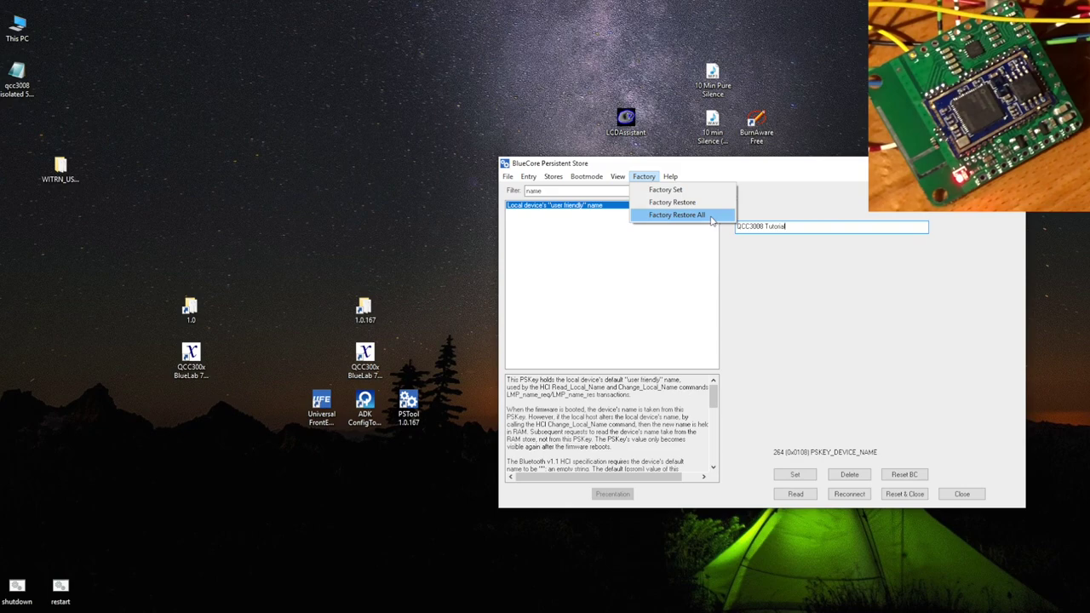
left_click(710, 216)
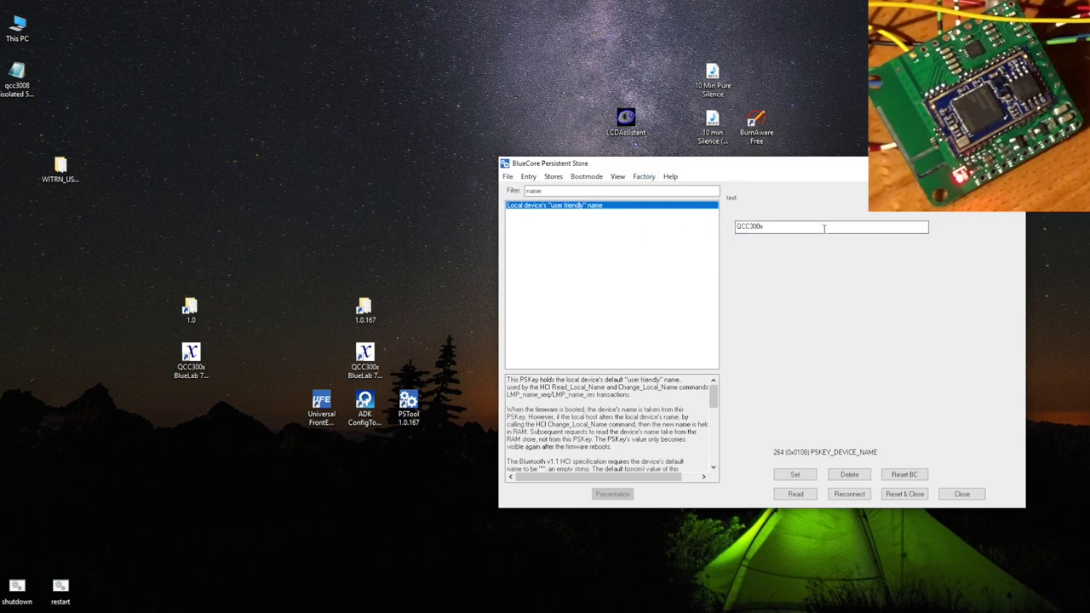
left_click(904, 475)
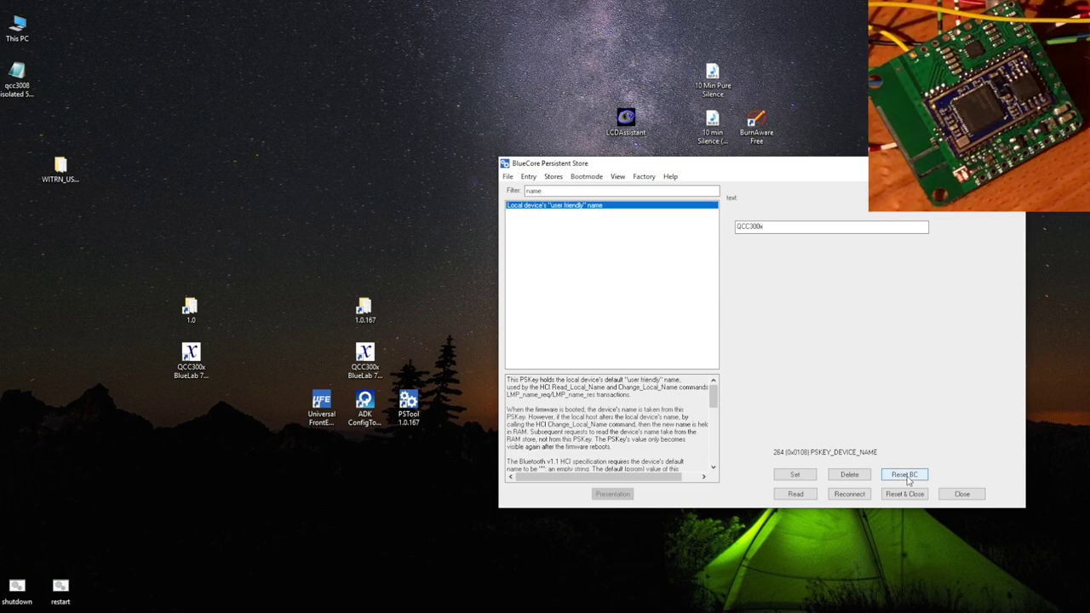
left_click(906, 475)
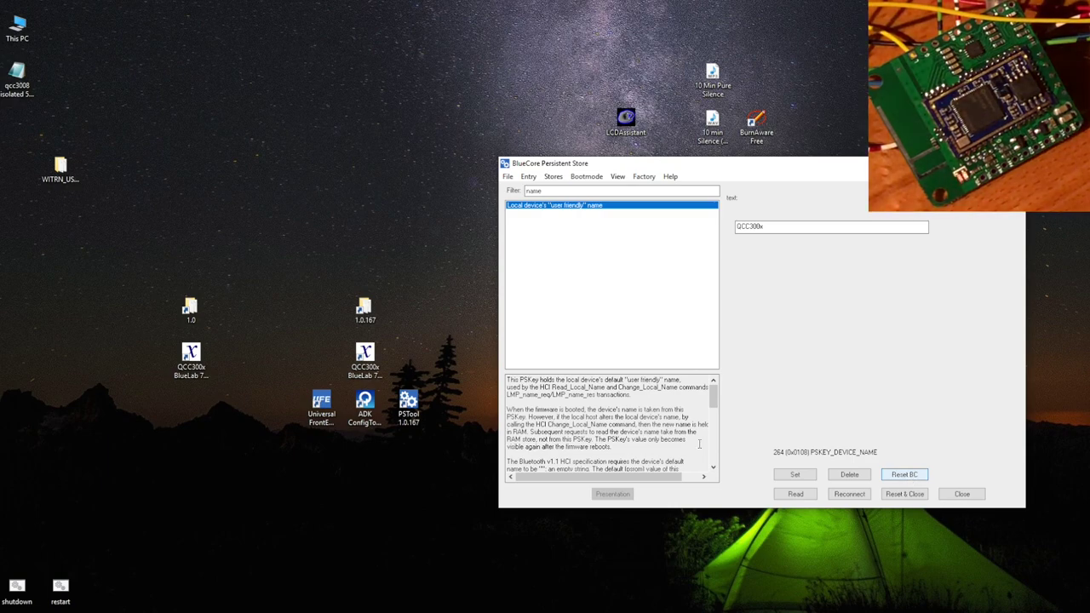
Step: Merge the 'qcc3008 isolated 5v - stock' dump file into the chip via File > Merge
left_click(508, 176)
left_click(503, 191)
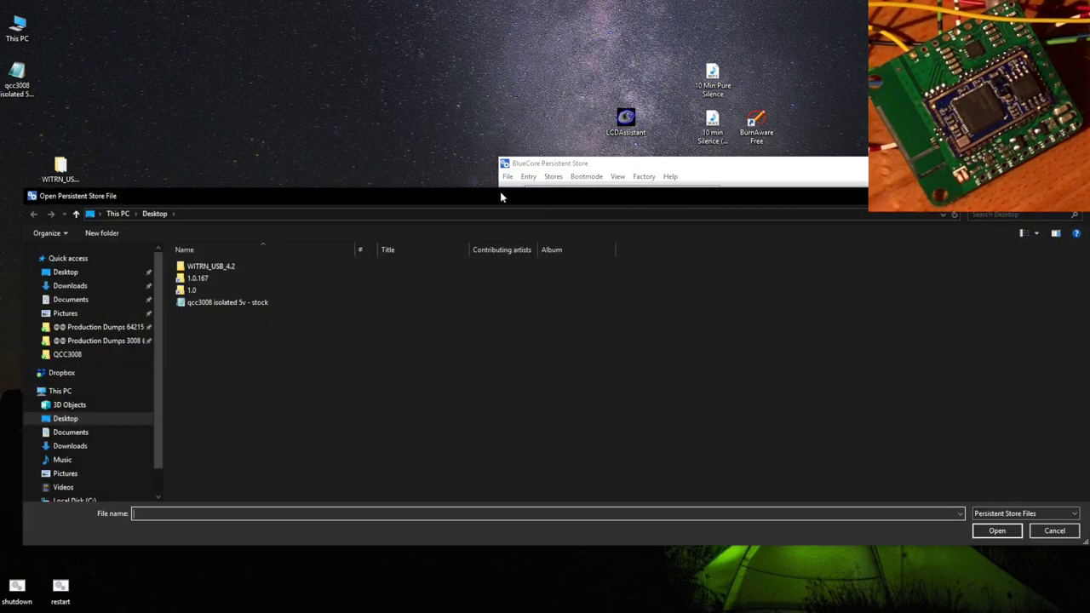
double_click(216, 304)
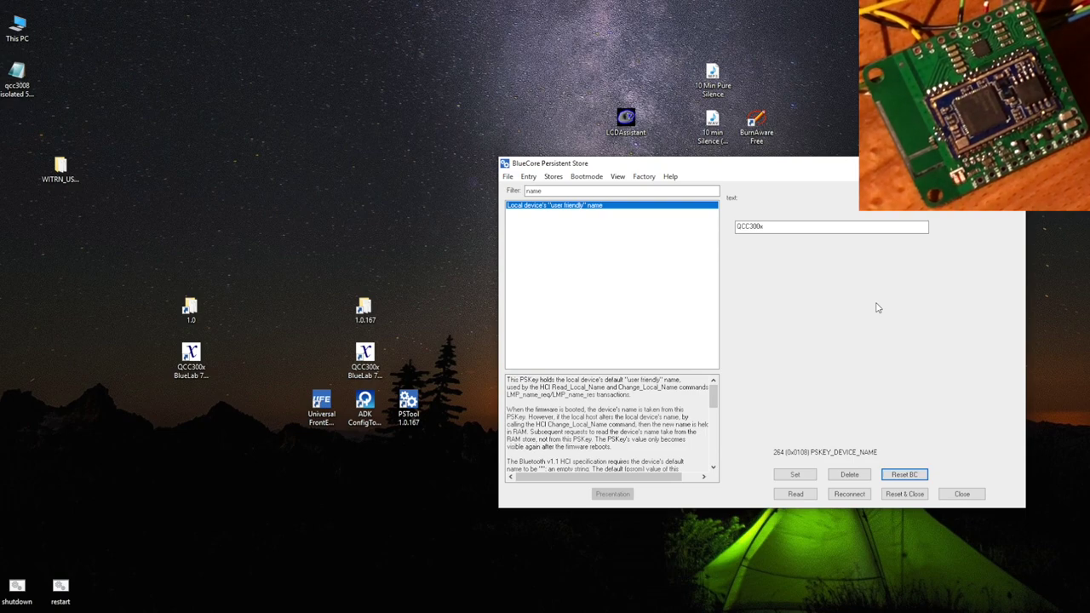
Step: Re-read the device name key so it shows 'QCC3008 Tutorial', then reset the chip twice
left_click(793, 494)
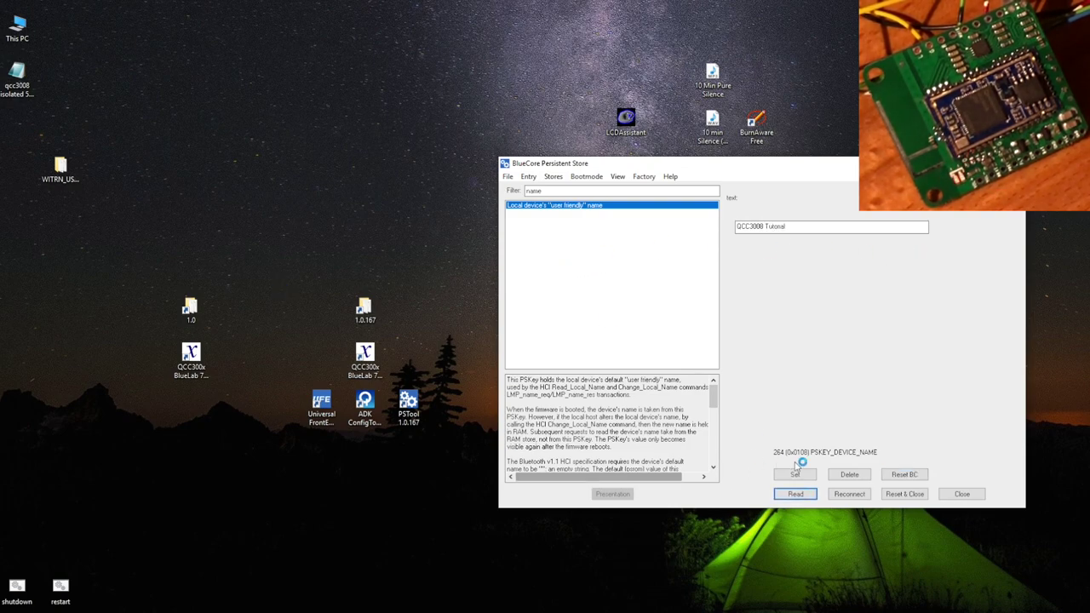
left_click(920, 479)
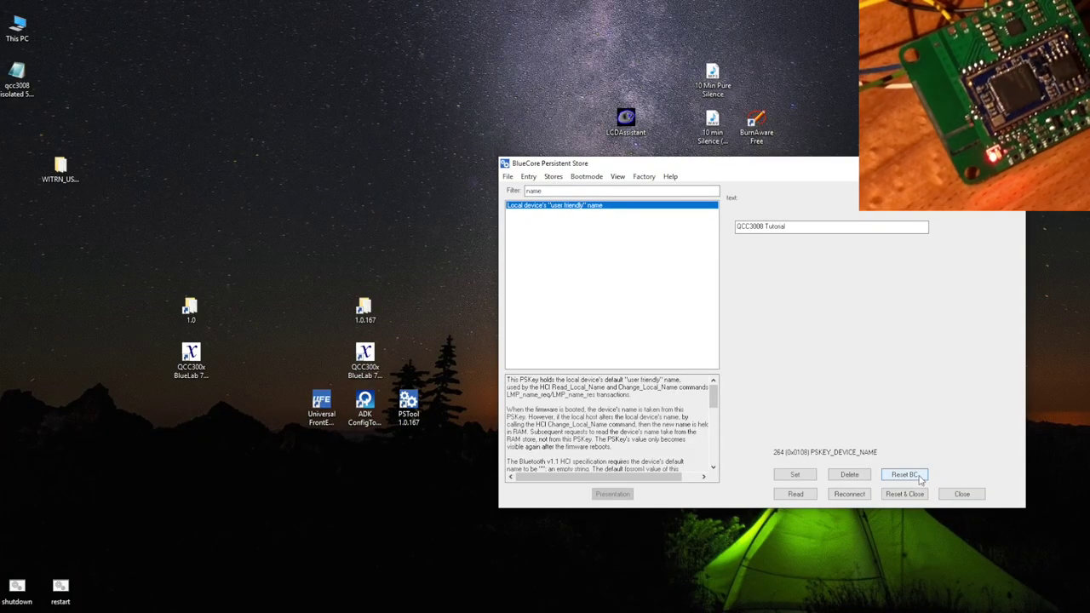
left_click(918, 477)
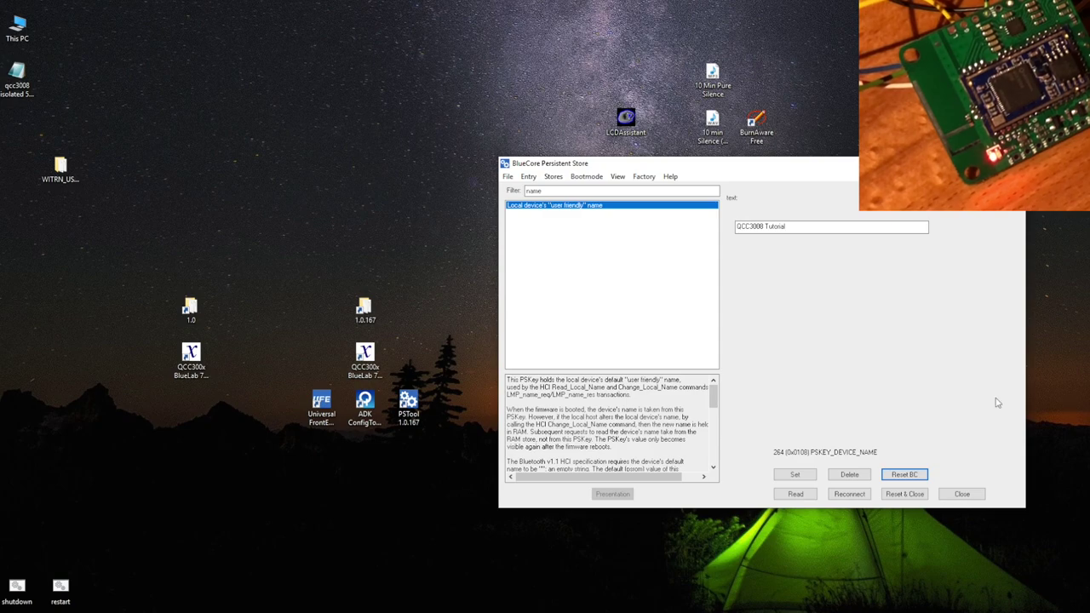
Step: Filter the key list by 'addr' and select the Bluetooth address key
left_click(650, 193)
double_click(650, 193)
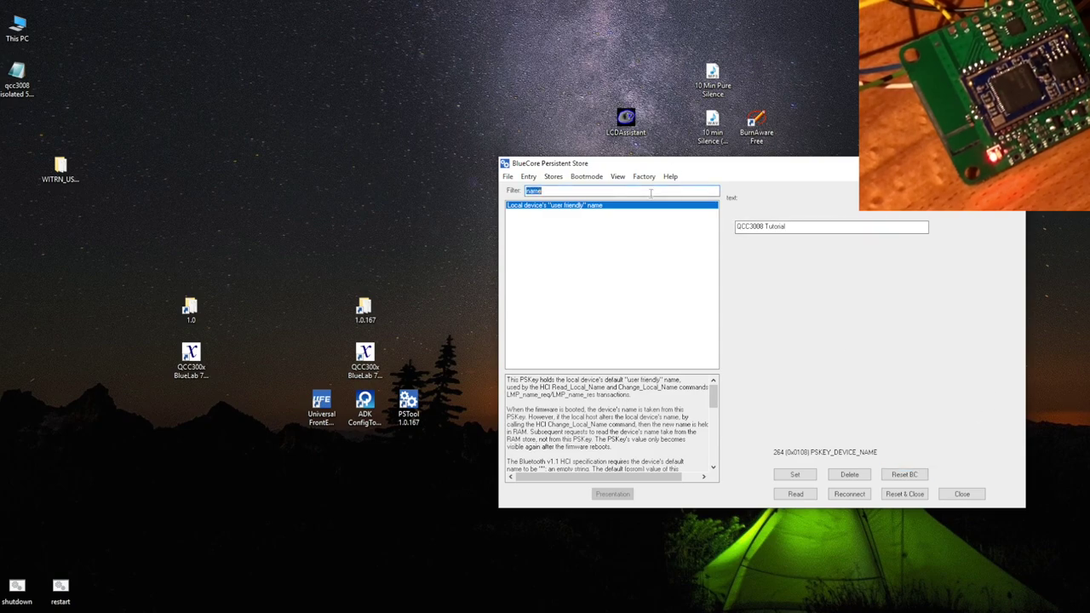
type("addr")
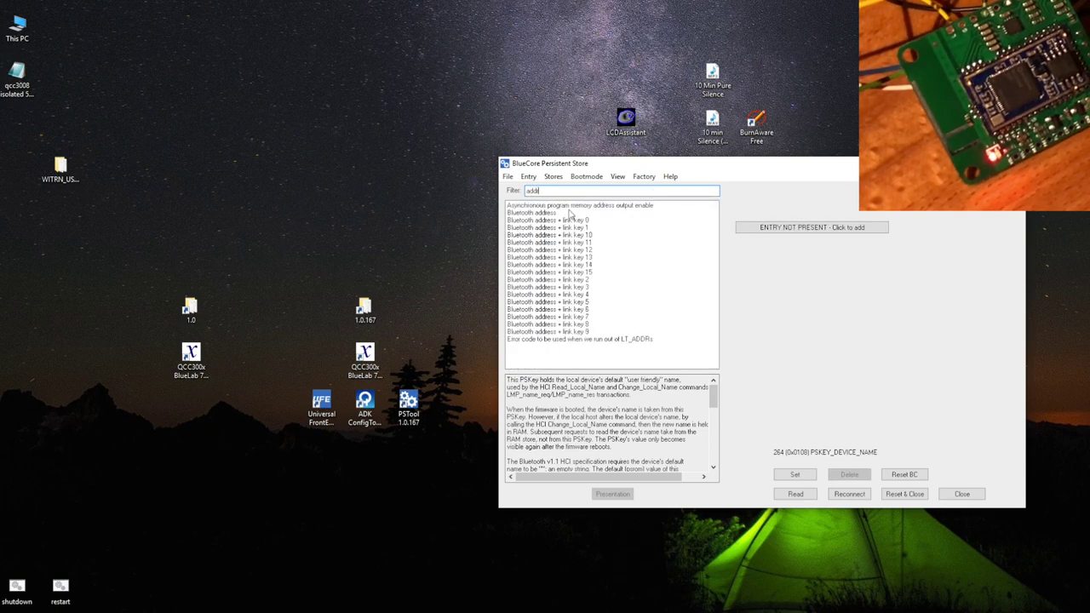
left_click(555, 213)
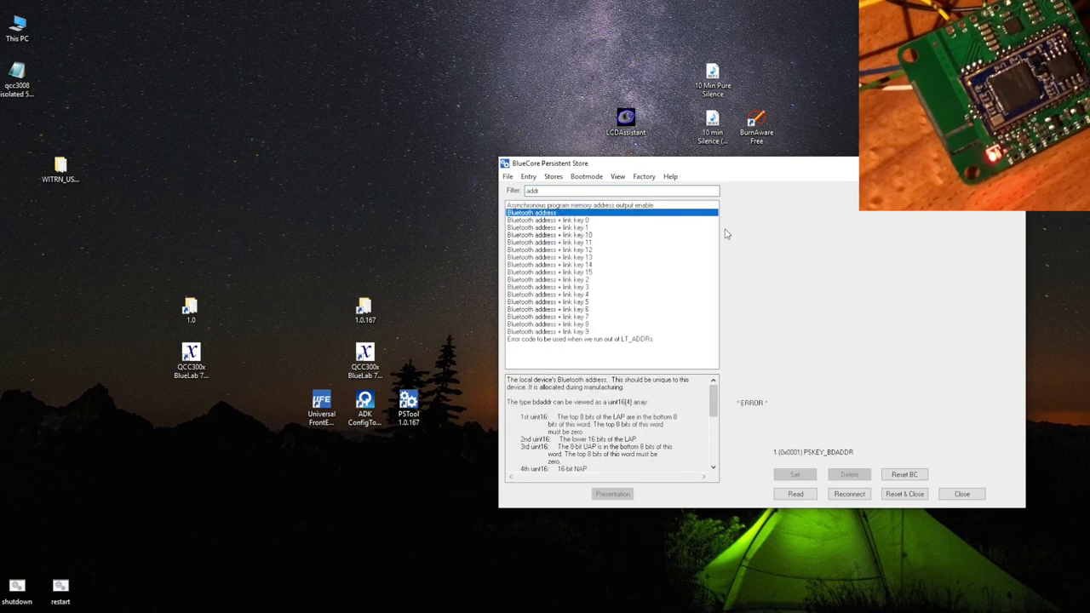
Step: Reset the chip, reconnect over SPI BCCMD, and re-read the Bluetooth address
left_click(798, 495)
left_click(900, 475)
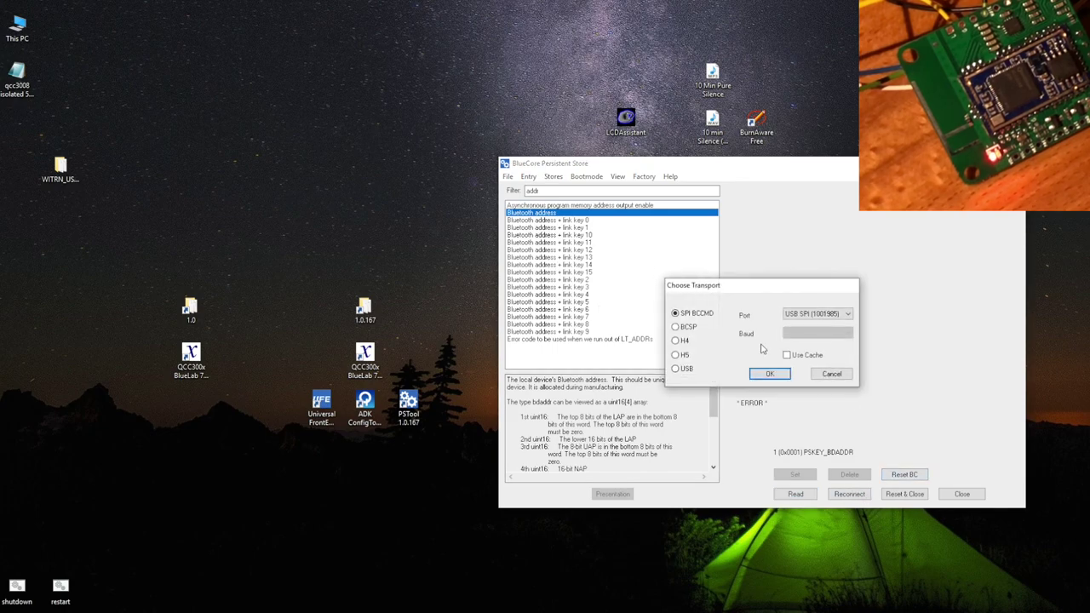
left_click(757, 374)
left_click(754, 363)
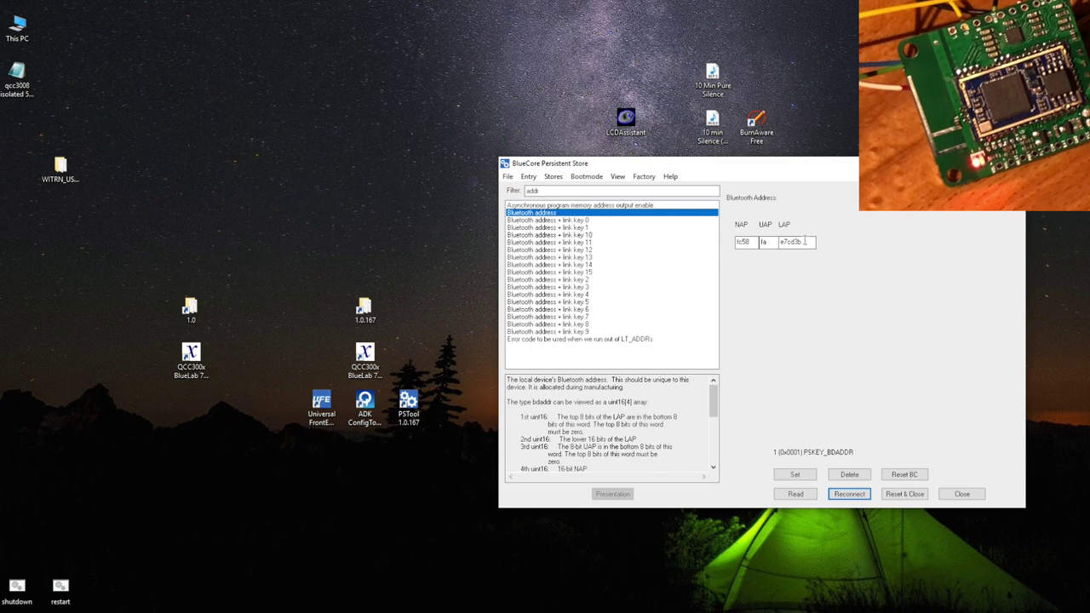
left_click(805, 241)
left_click(795, 493)
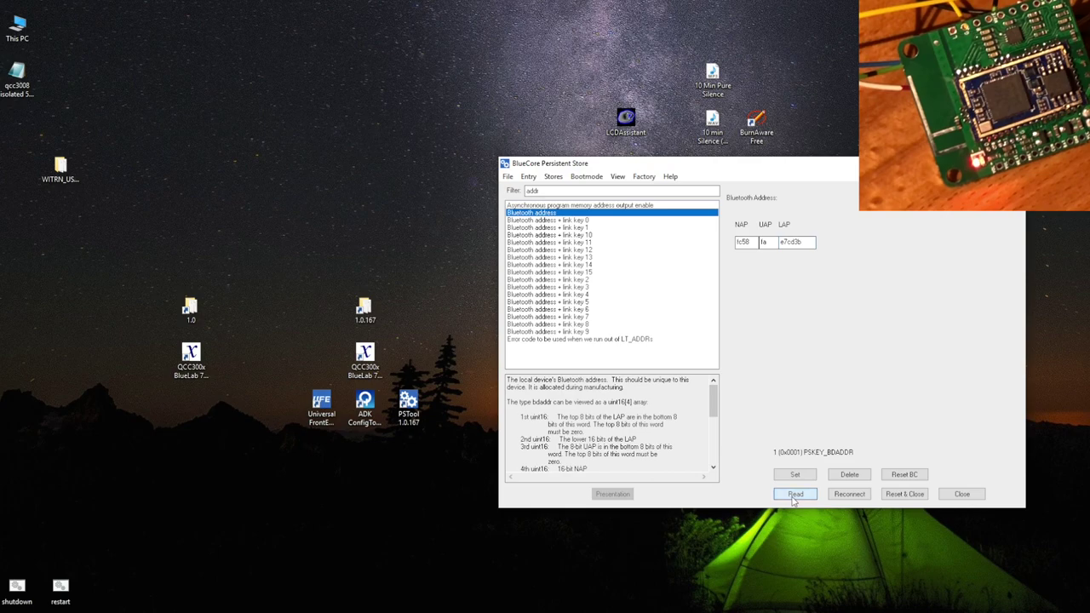
Step: Select the address's LAP, UAP and NAP fields in turn, ready for editing
left_click(790, 242)
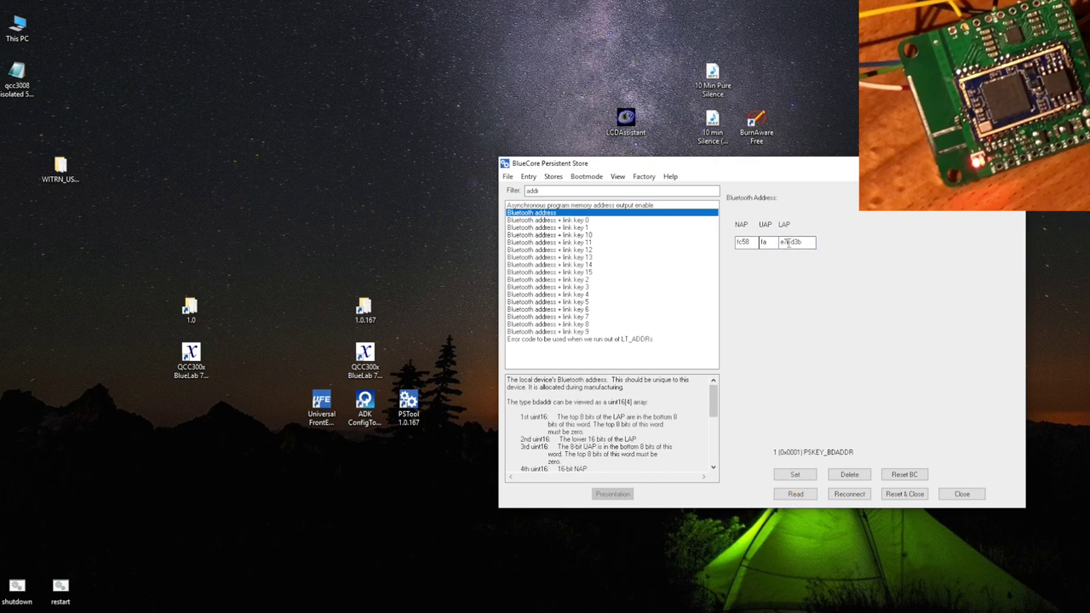
double_click(790, 241)
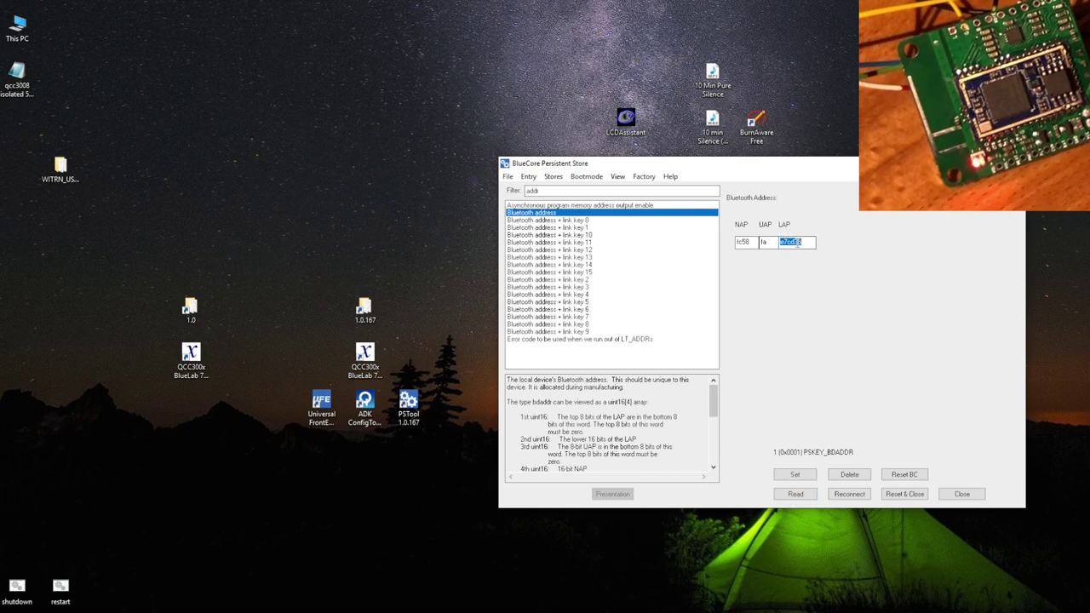
left_click(762, 243)
left_click(745, 243)
double_click(744, 241)
left_click_drag(737, 242, 751, 243)
double_click(796, 245)
double_click(768, 243)
double_click(802, 242)
left_click(363, 403)
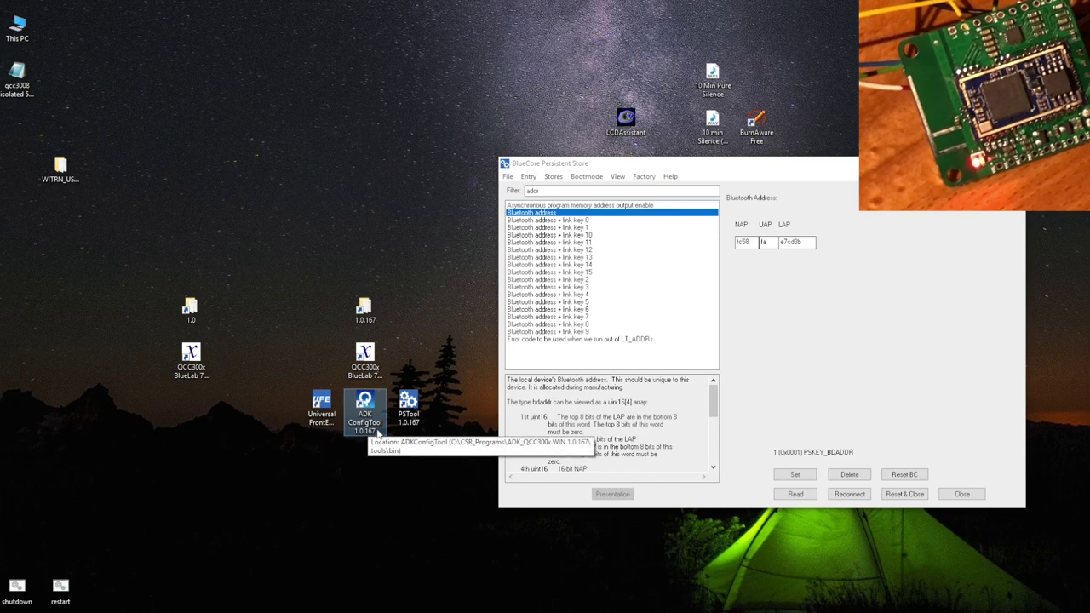
double_click(382, 435)
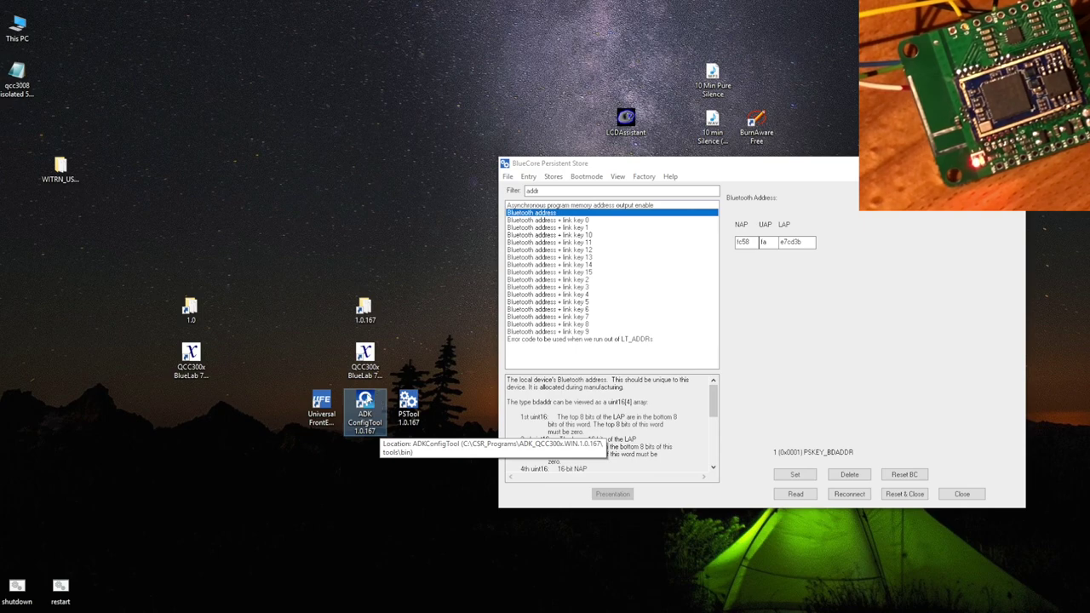
left_click(327, 402)
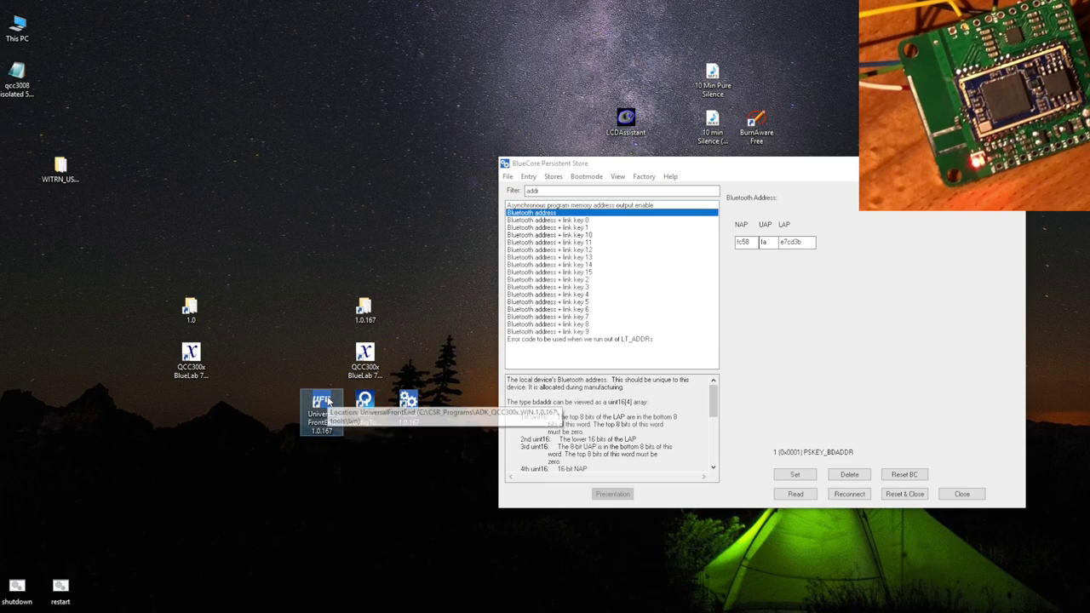